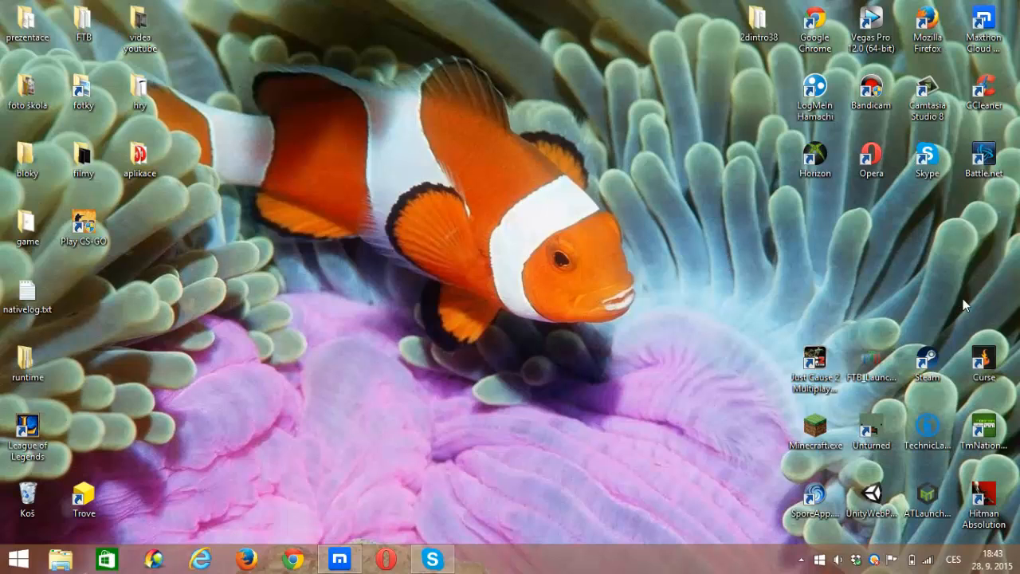
Step: Switch to the Maxthon browser and search Google for "window live movie maker"
drag(973, 307, 758, 214)
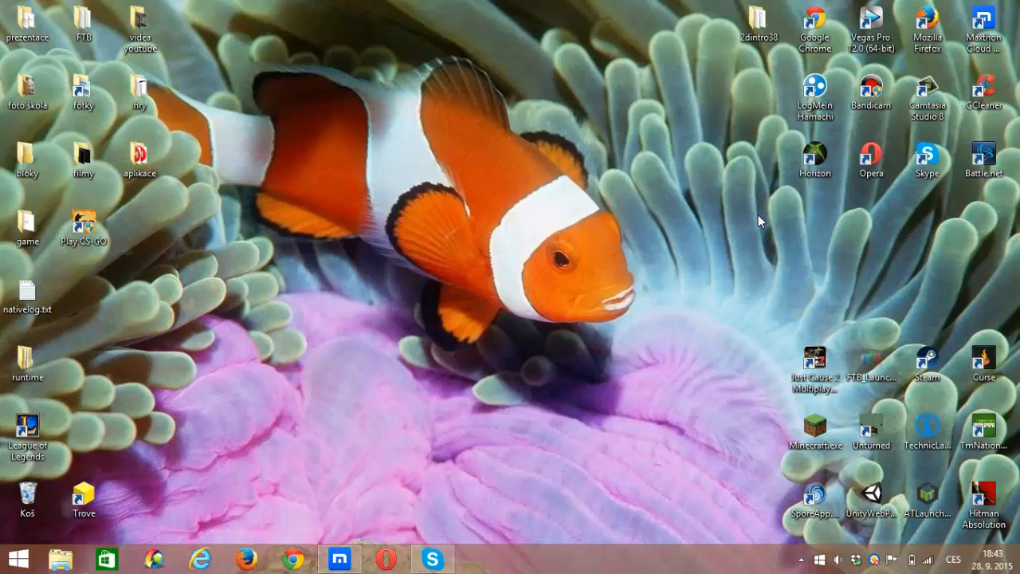
click(338, 560)
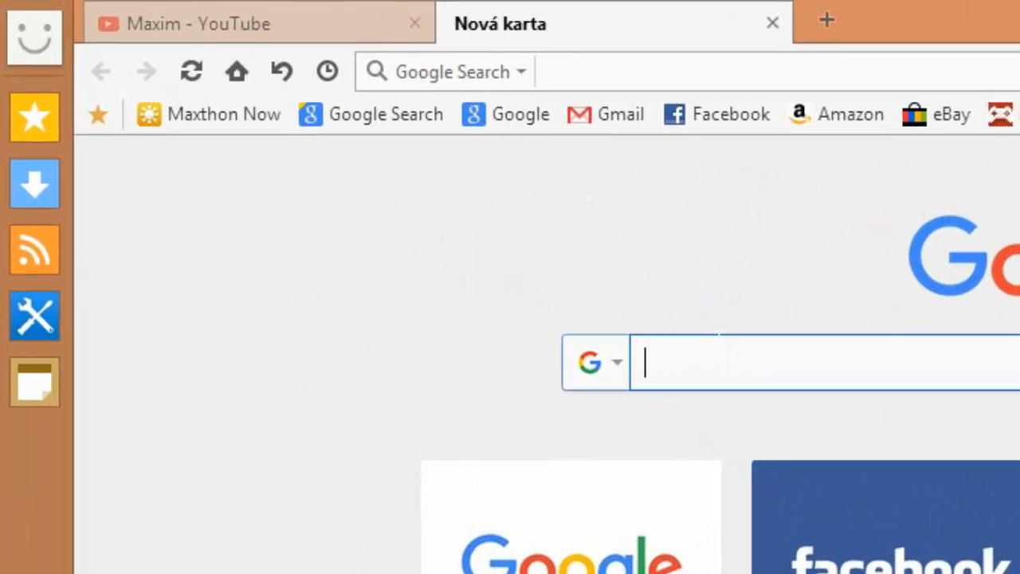
text(wind)
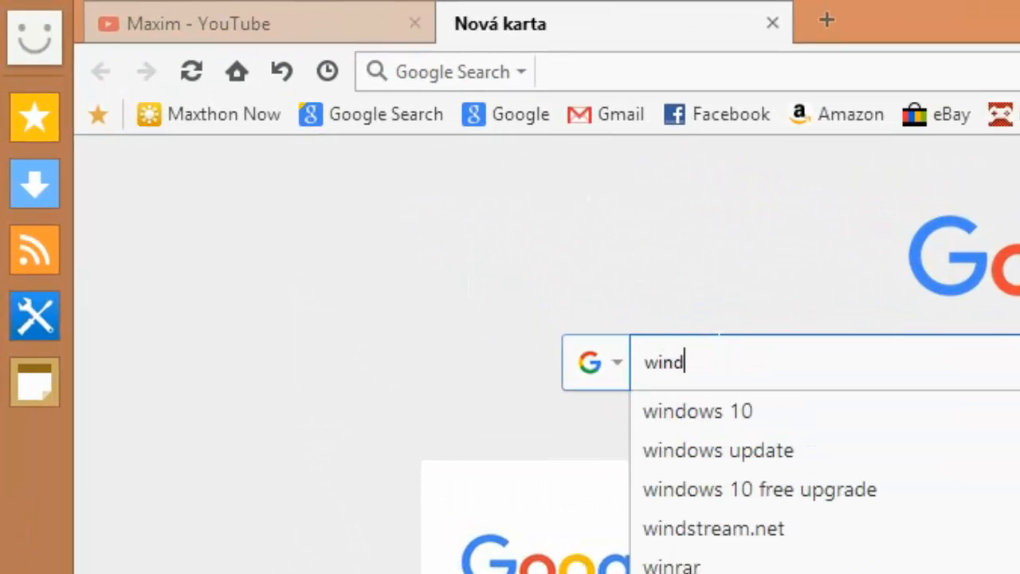
text(ow li)
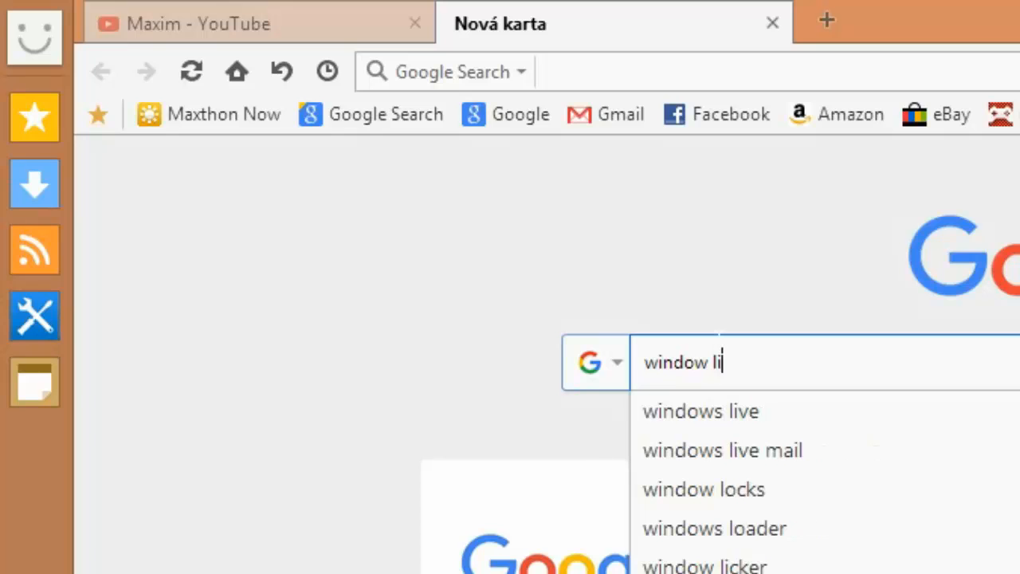
text(ve mo)
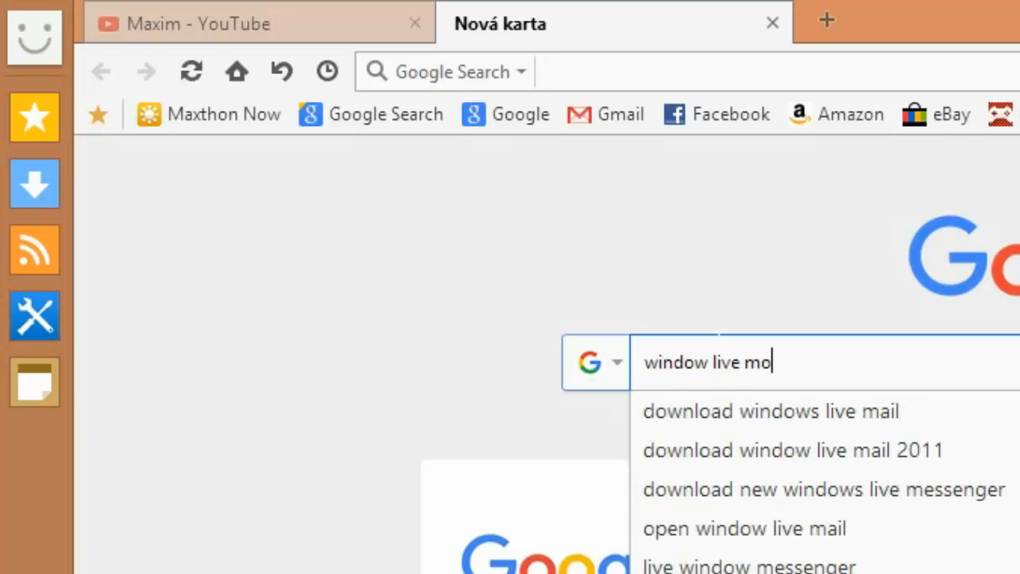
text(vie)
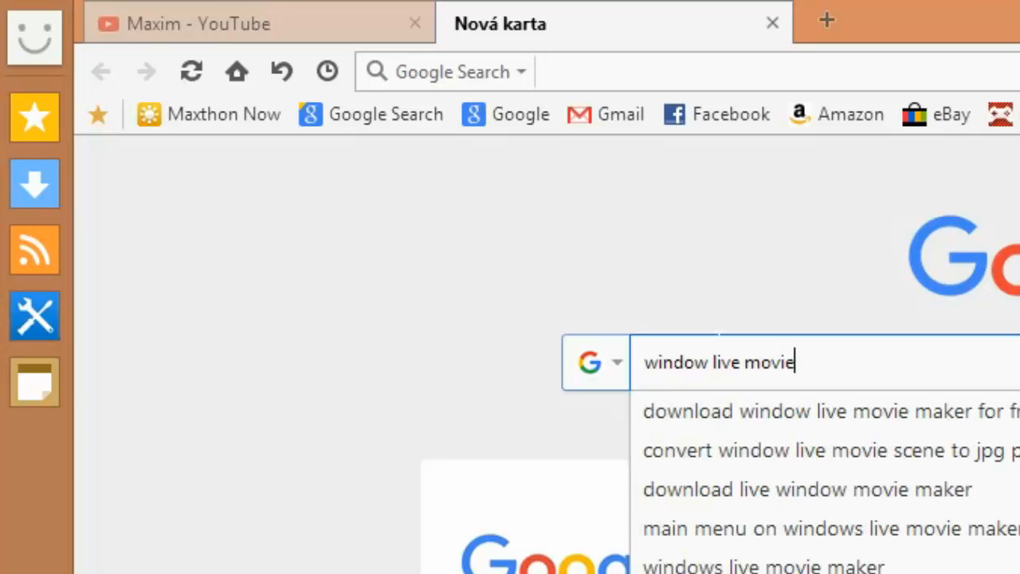
text( maker)
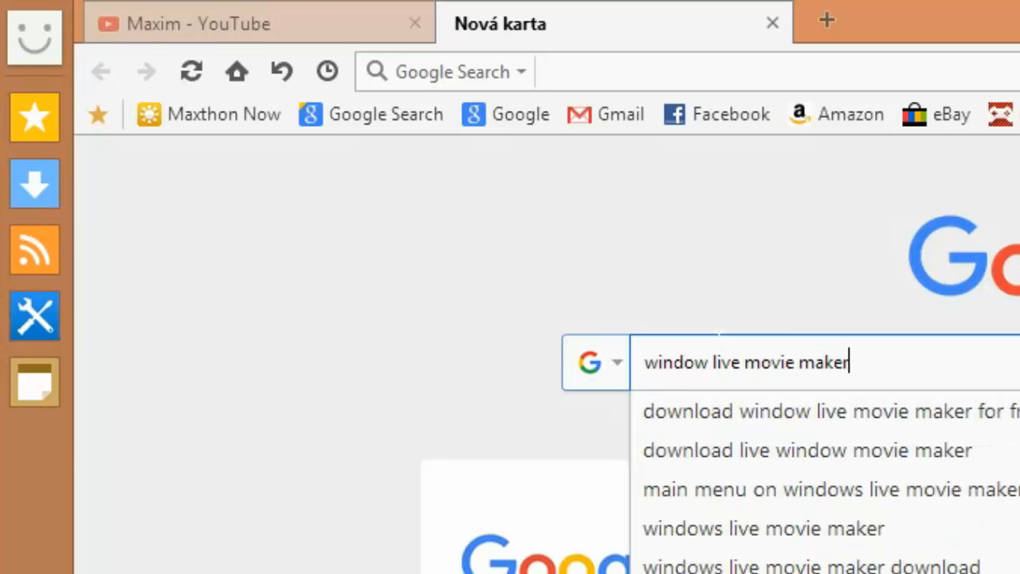
key(Return)
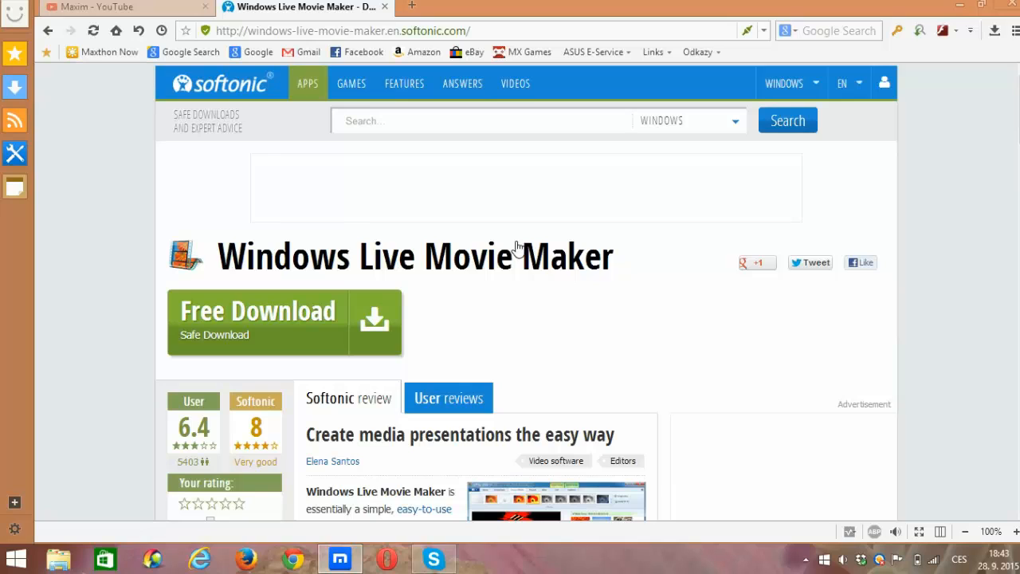
Step: Look over the Softonic page for Windows Live Movie Maker and go to its free download page
drag(623, 259, 216, 257)
click(626, 313)
scroll(523, 307, down, 3)
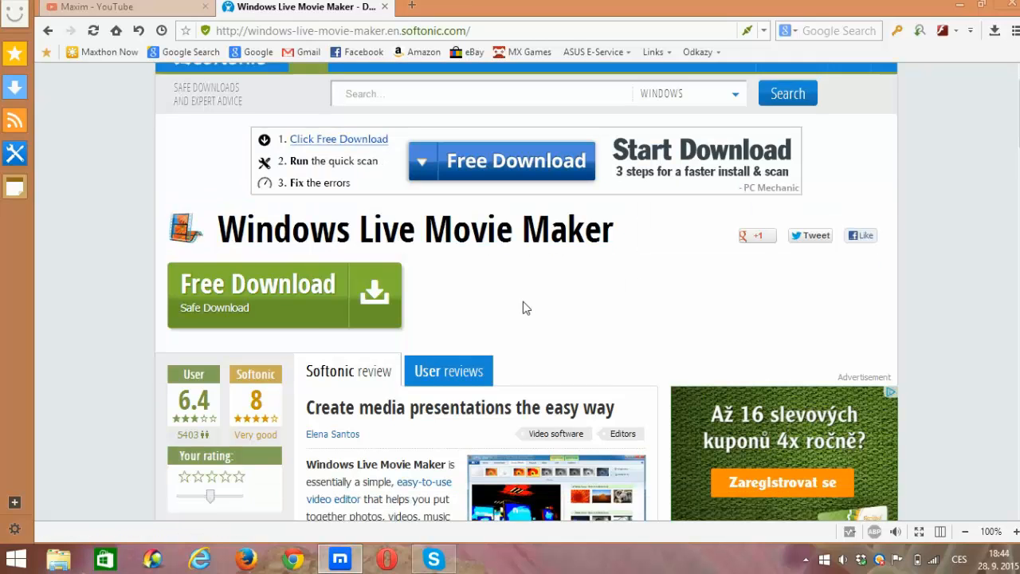
scroll(524, 307, up, 1)
scroll(522, 302, down, 3)
scroll(523, 301, up, 3)
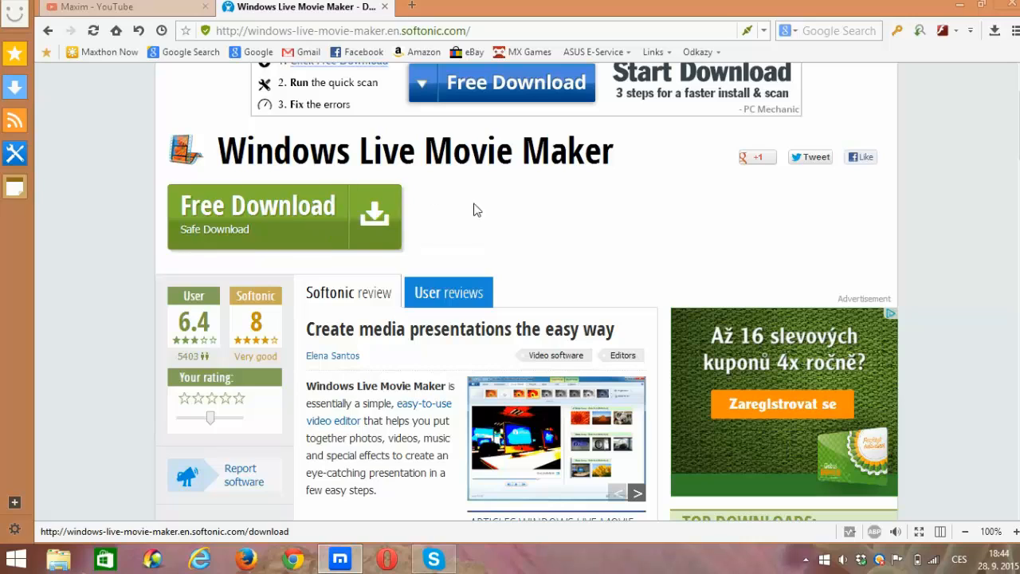
click(367, 217)
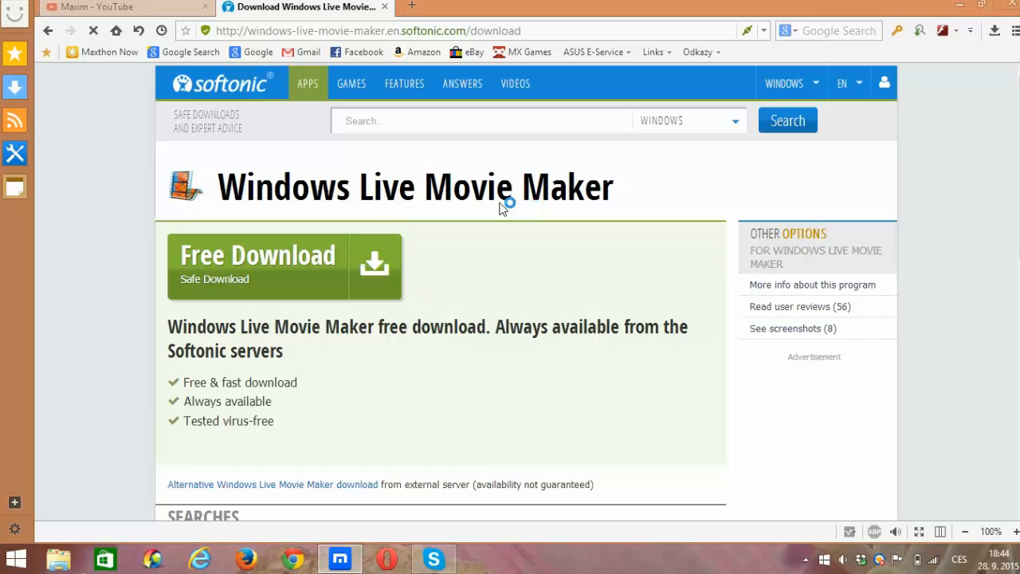
Step: Start the free Windows Live Movie Maker download and dismiss the save dialog for wlsetup-web.exe without saving
scroll(431, 315, down, 3)
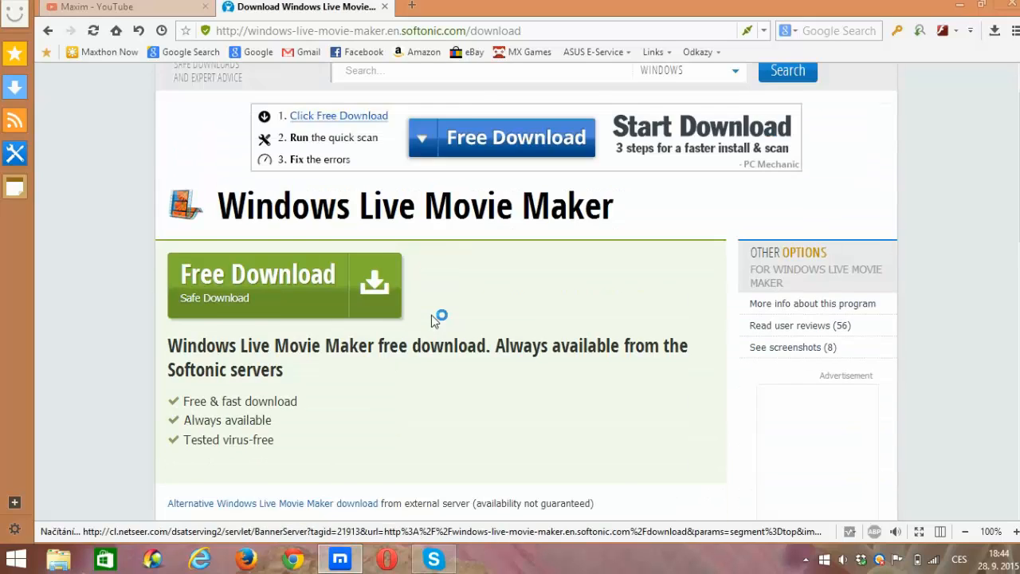
scroll(369, 323, down, 1)
click(339, 155)
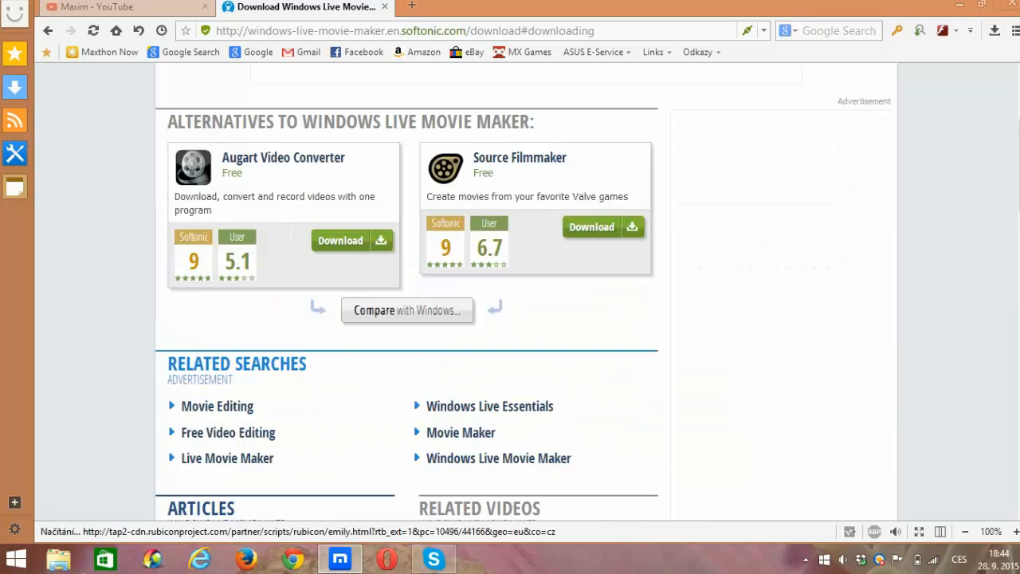
scroll(294, 238, up, 3)
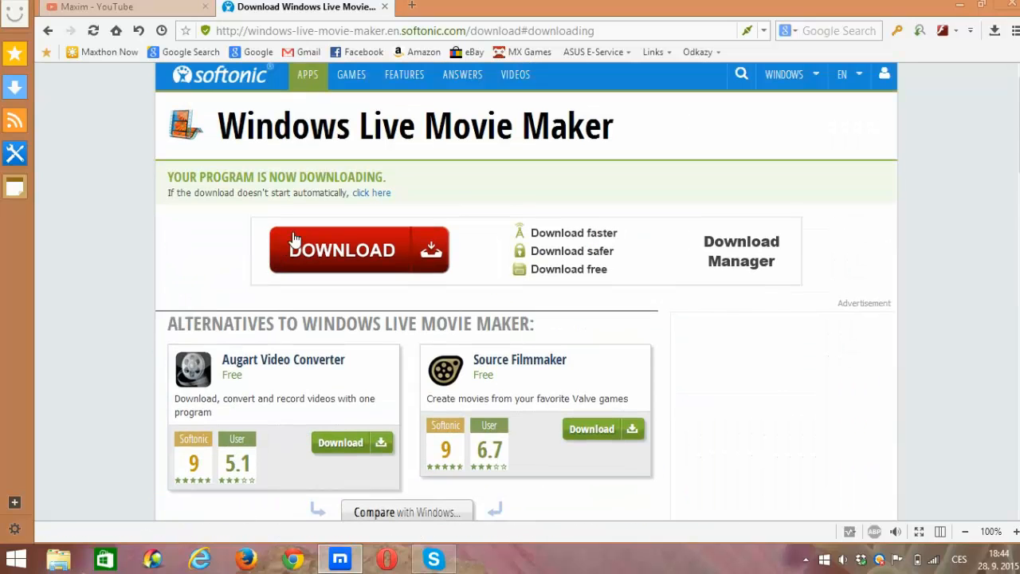
click(292, 239)
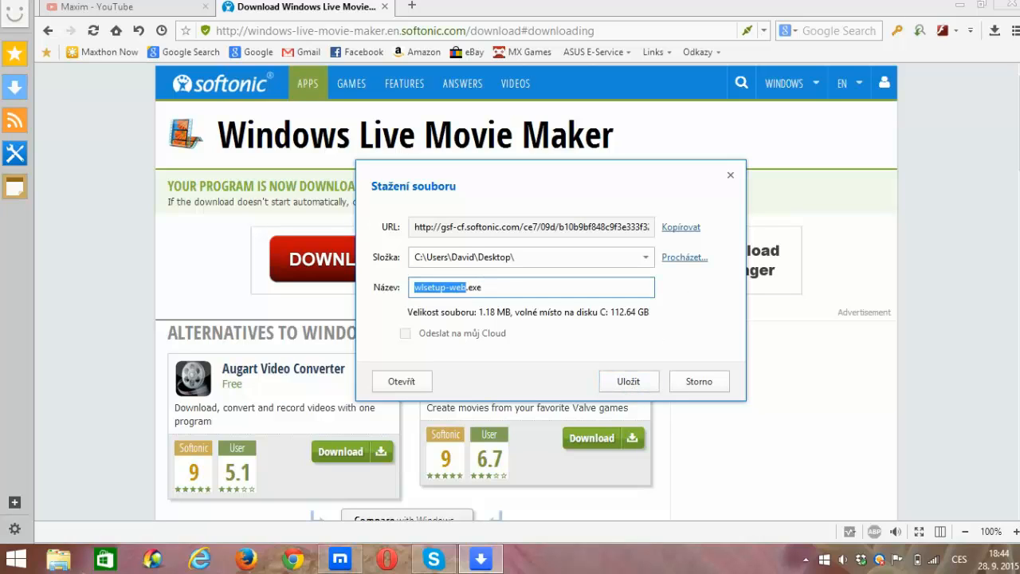
mouse_move(465, 287)
mouse_down()
mouse_move(411, 288)
mouse_move(483, 287)
mouse_up()
click(484, 287)
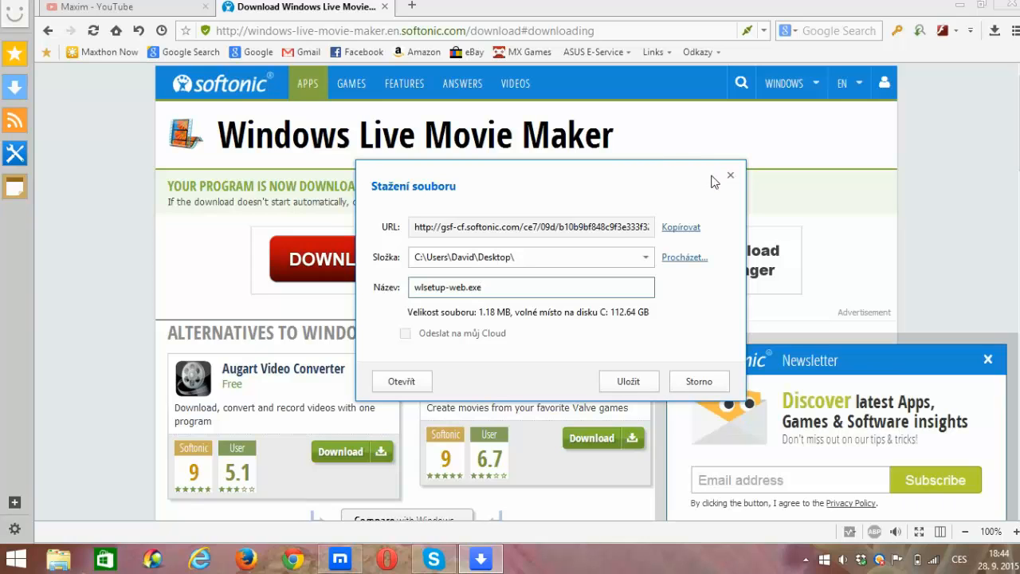
click(730, 176)
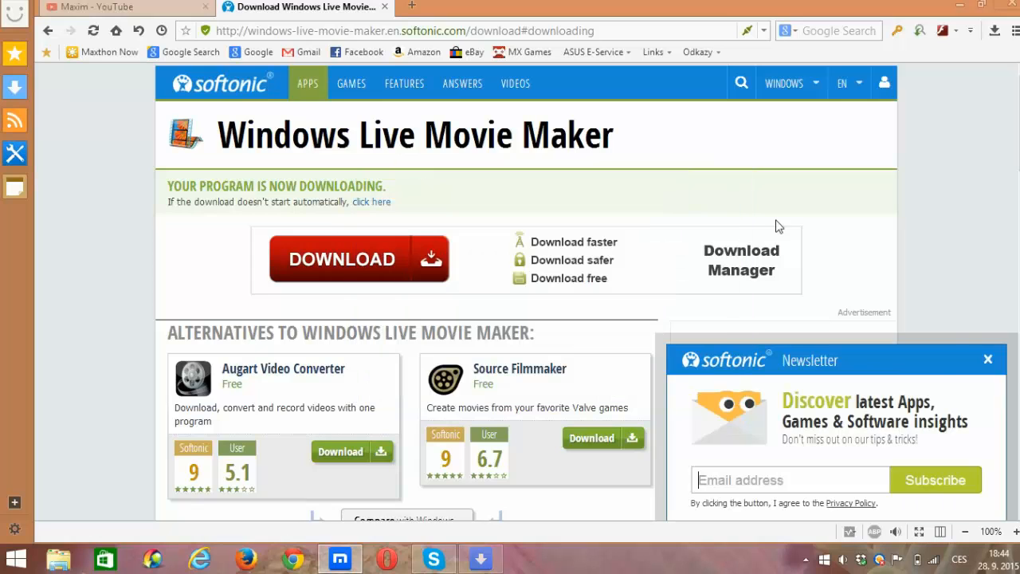
Step: Dismiss the newsletter pop-up, close the Softonic page and minimize the browser
click(989, 362)
click(384, 6)
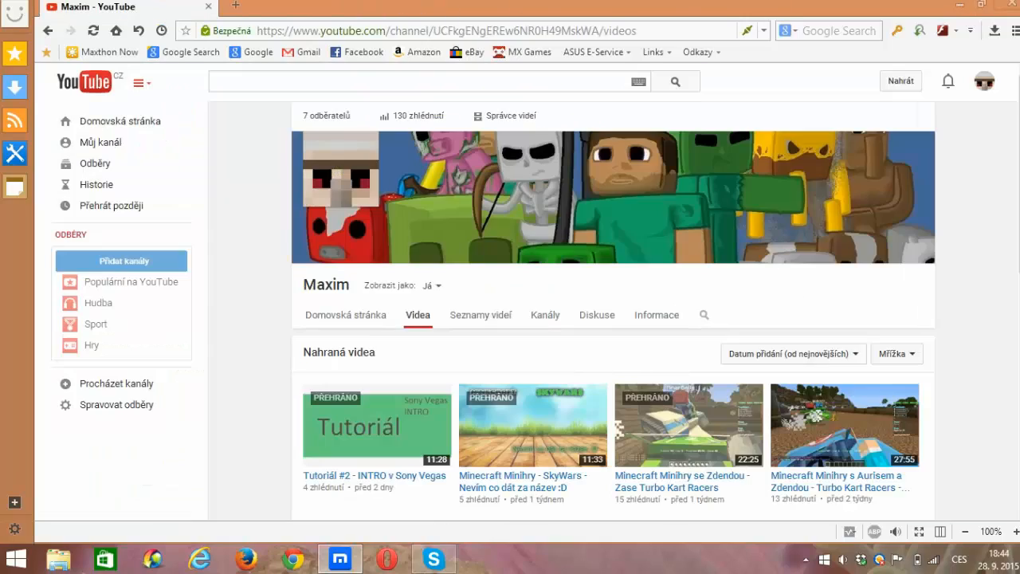
click(960, 5)
Step: Search the computer for Movie Maker, launch it and decline restoring the last project
click(5, 565)
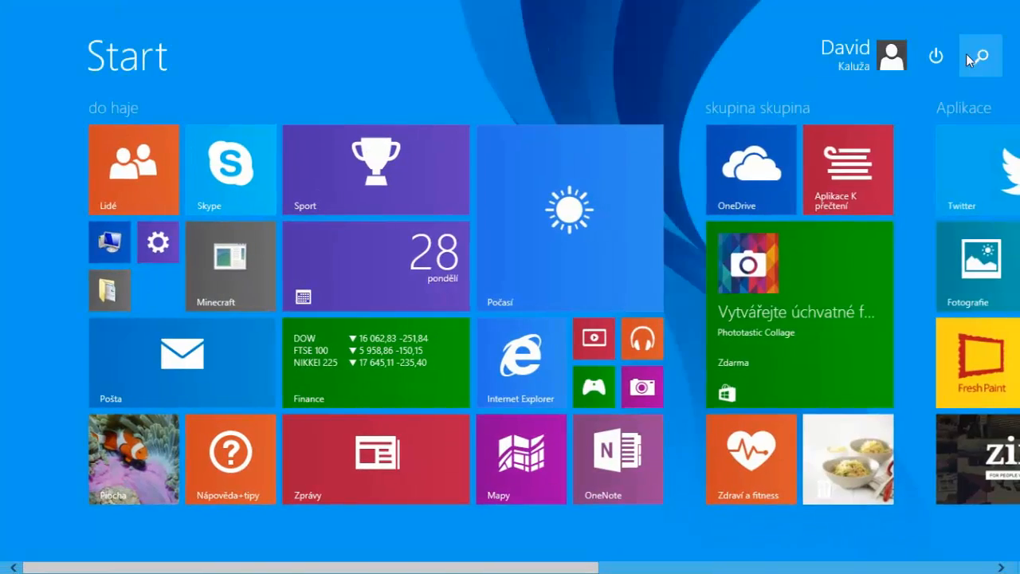
click(966, 53)
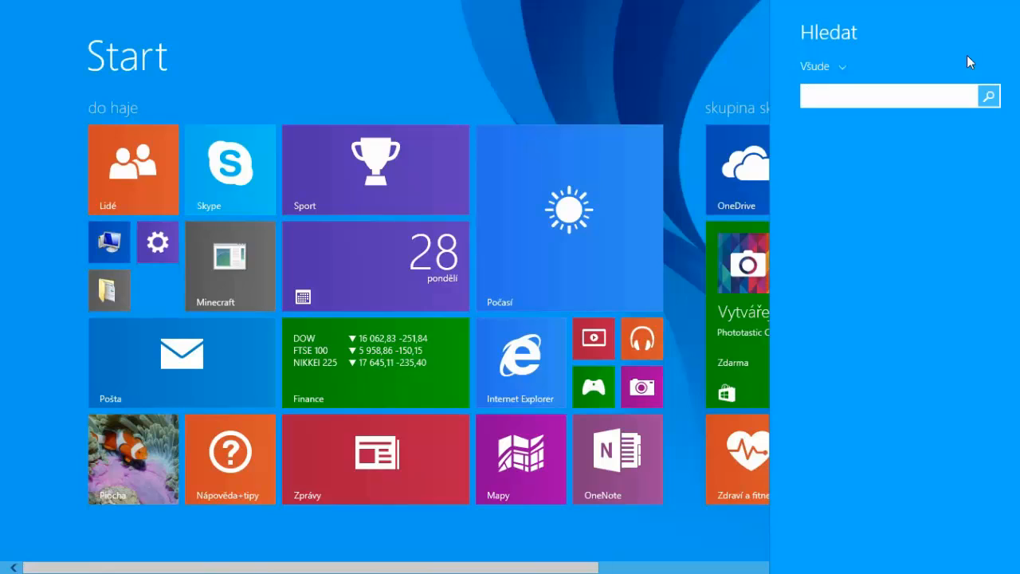
text(movie Maker)
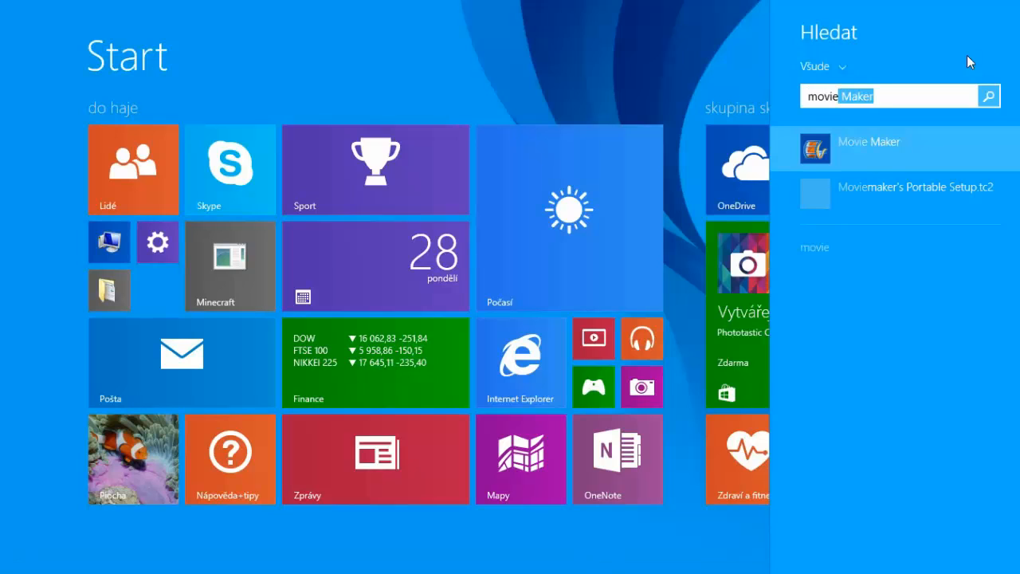
click(870, 151)
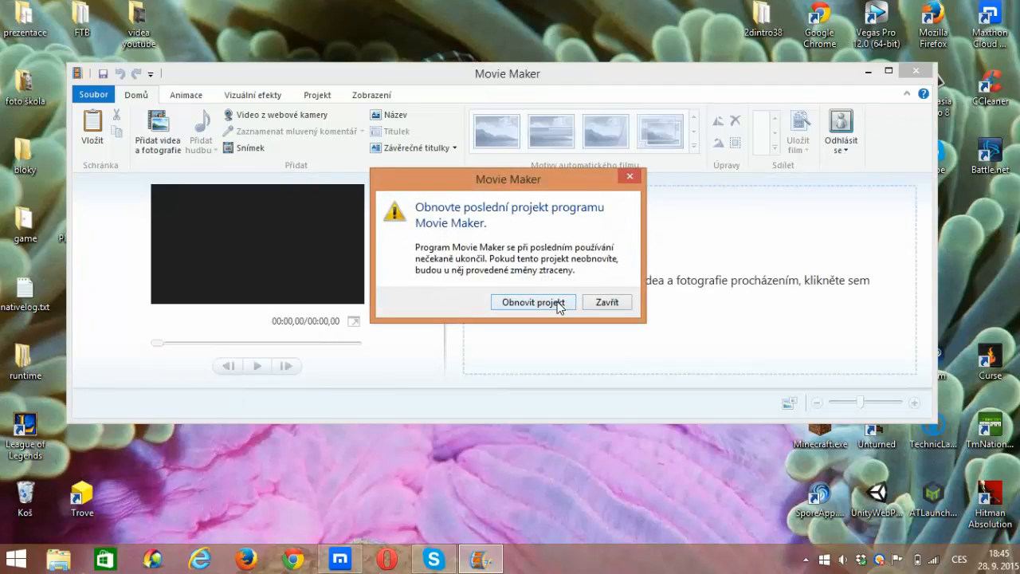
click(603, 305)
Step: Move the Movie Maker window aside and open the desktop folder "videa youtube" next to it
drag(568, 78, 735, 30)
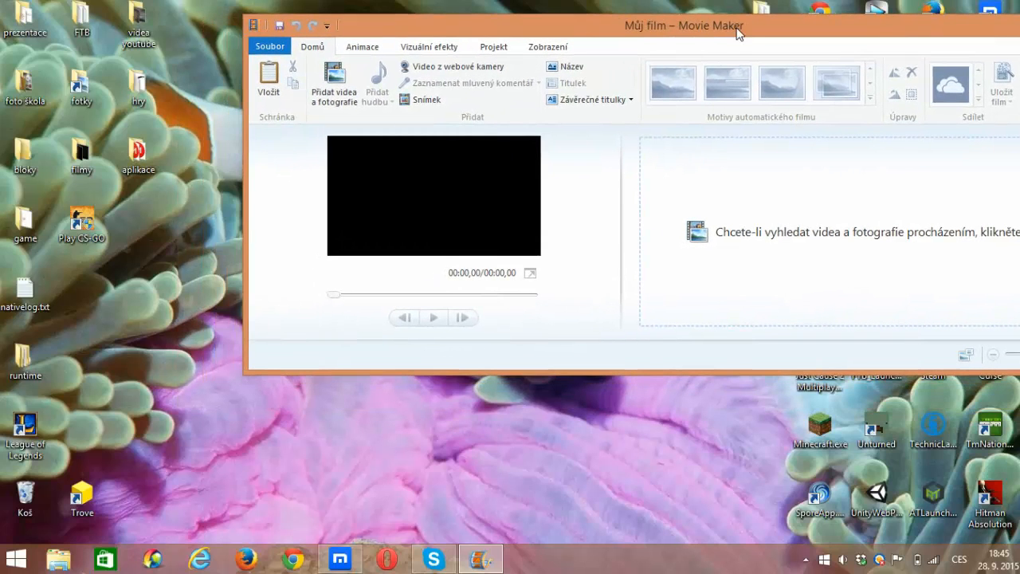
click(137, 23)
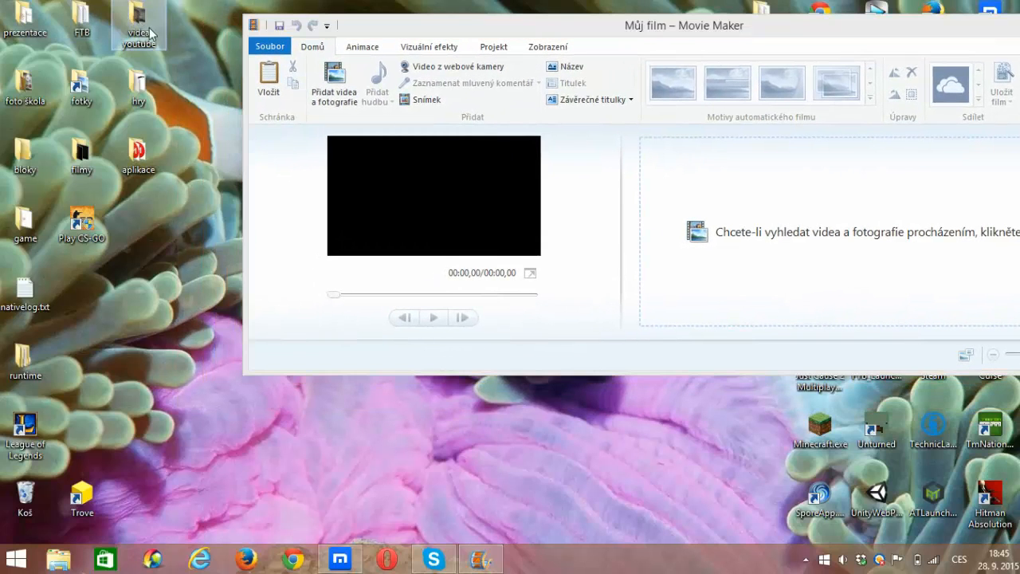
double_click(149, 33)
scroll(415, 251, down, 5)
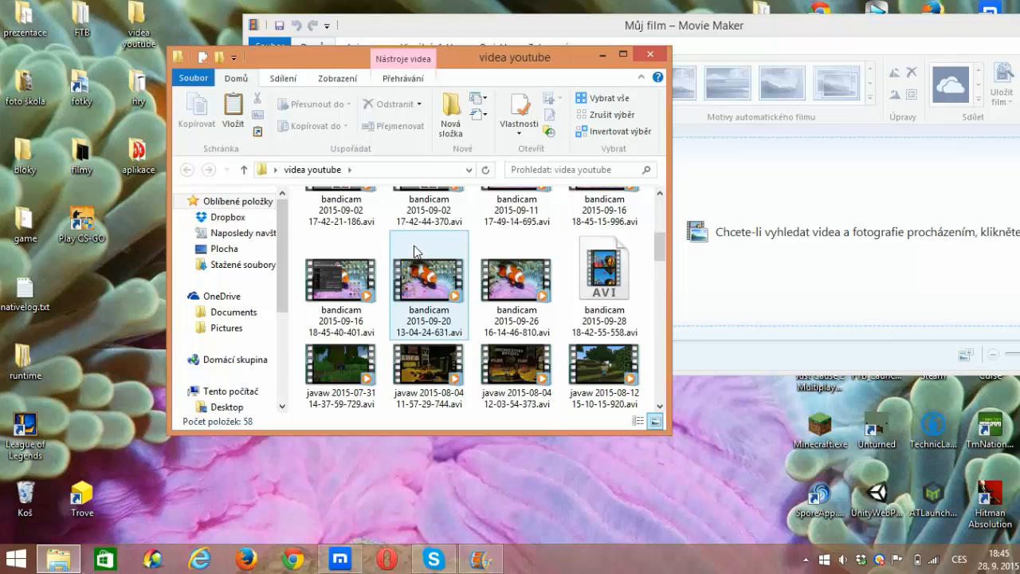
scroll(414, 251, down, 3)
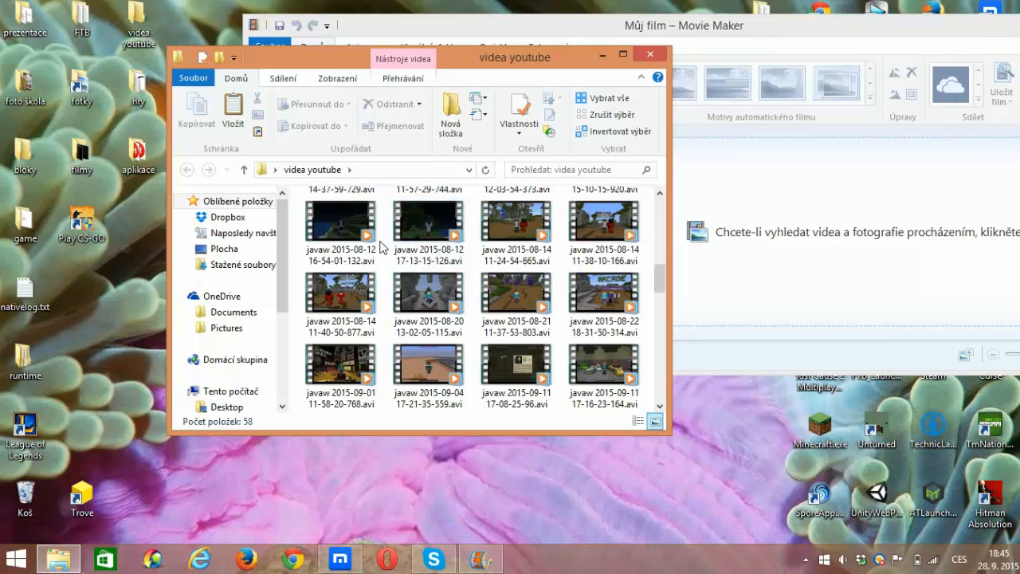
drag(495, 49, 306, 16)
scroll(381, 223, down, 3)
scroll(380, 223, down, 10)
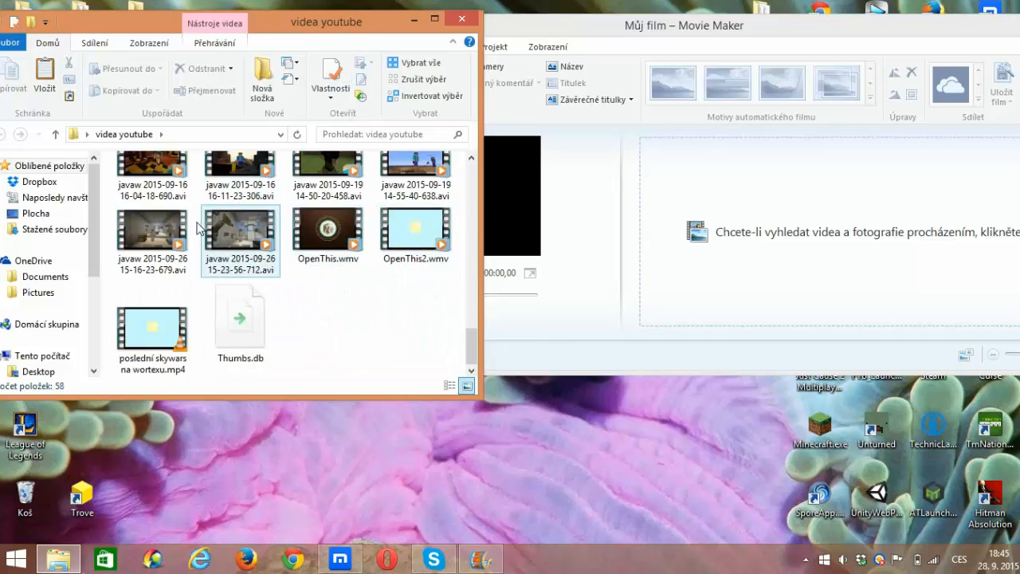
scroll(197, 228, up, 3)
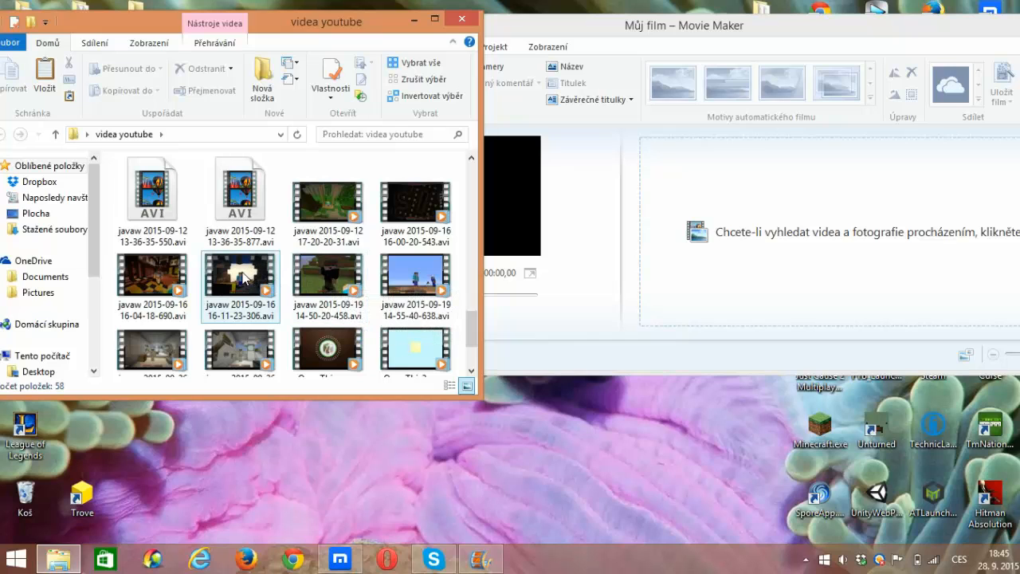
drag(243, 278, 709, 199)
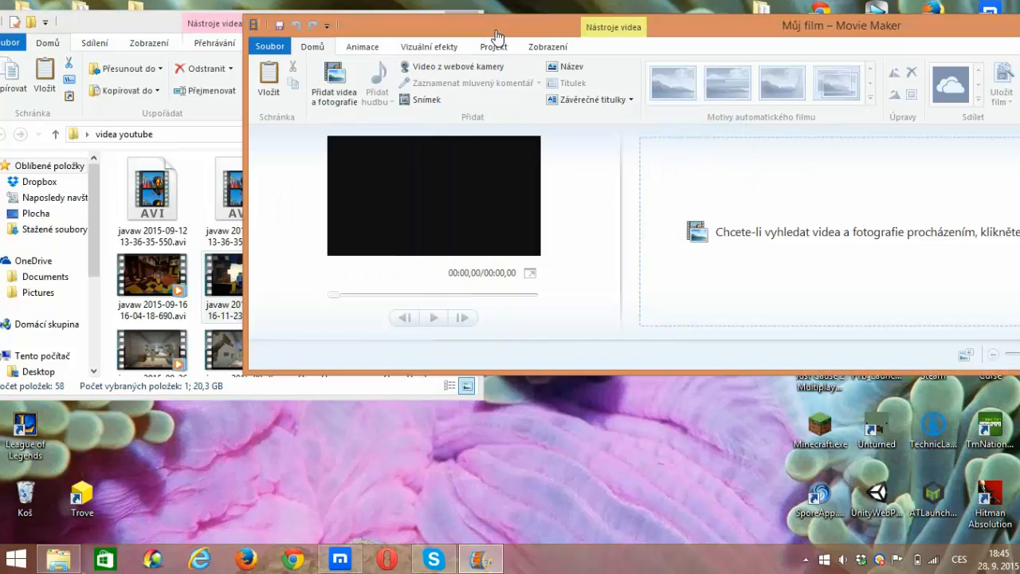
drag(165, 37, 117, 33)
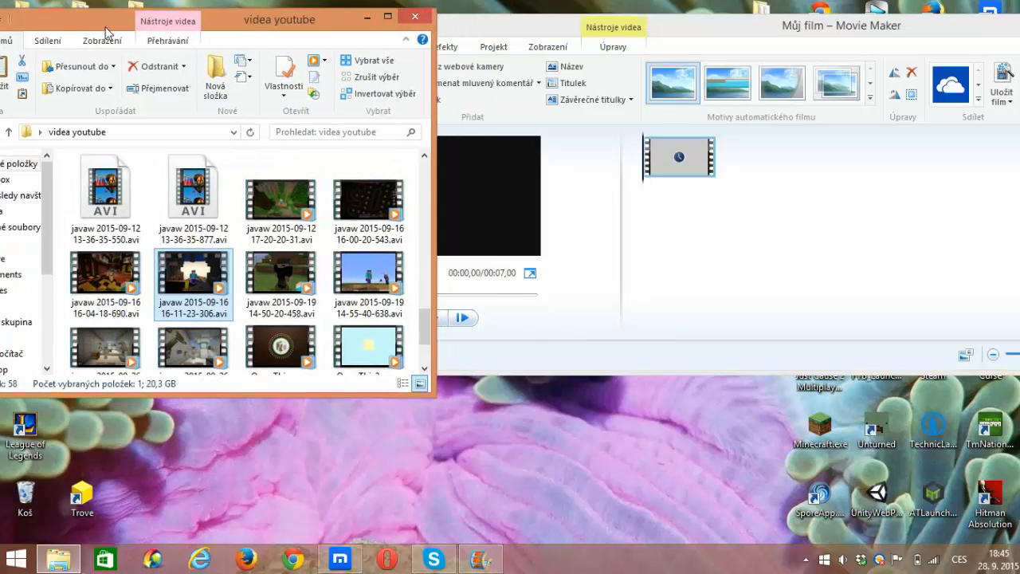
click(413, 19)
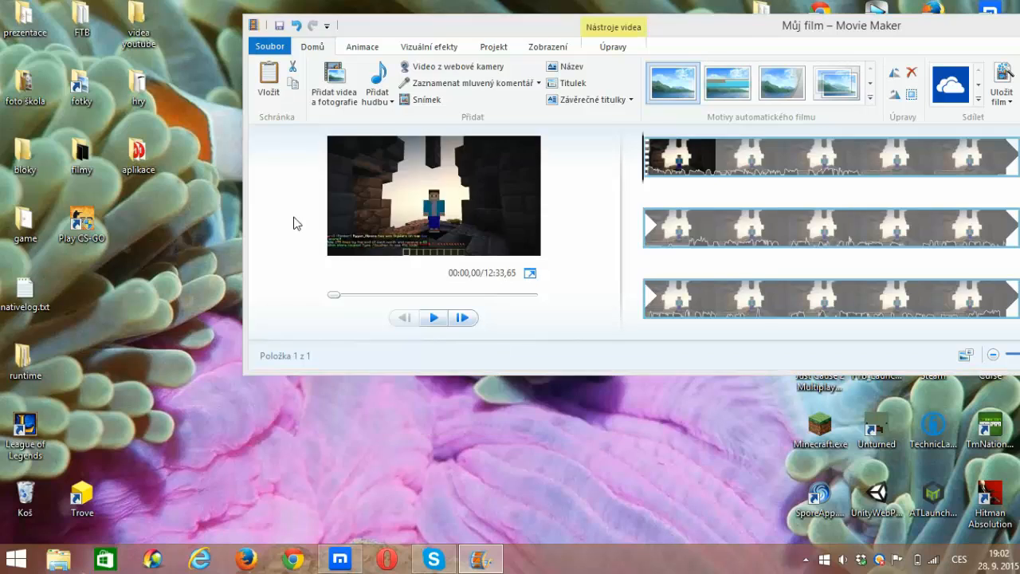
Step: Open the project save dialog and dismiss it without saving
key(ctrl+s)
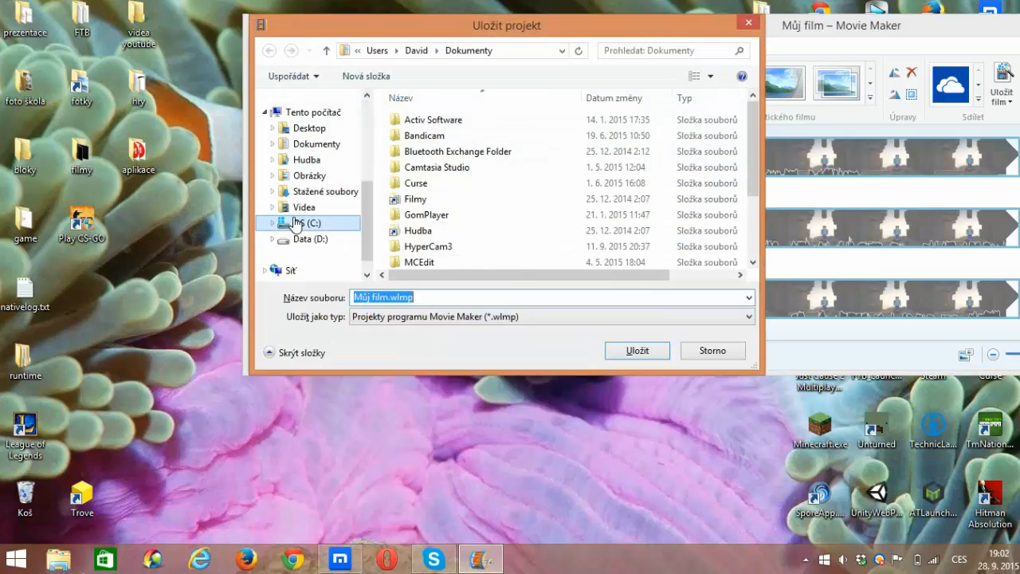
click(751, 26)
Step: Bring the whole Movie Maker window into view on the desktop and look through the timeline to the clip's end
drag(765, 24, 593, 39)
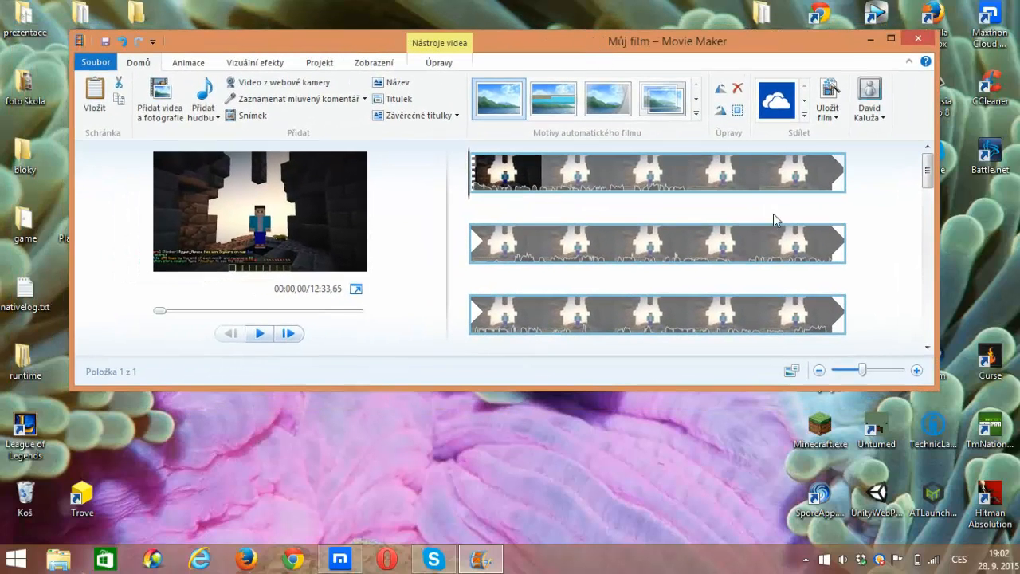
scroll(904, 244, down, 10)
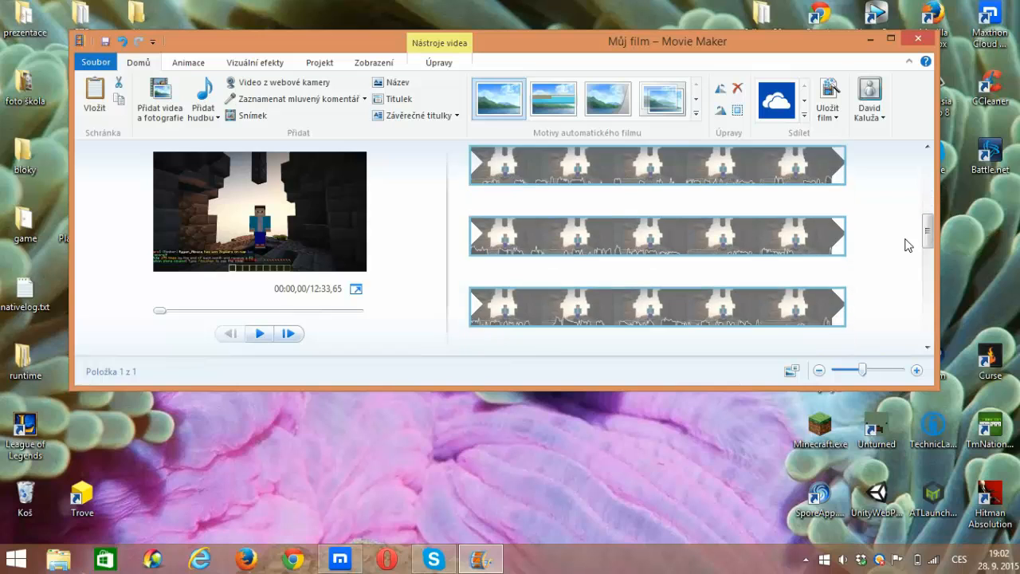
scroll(904, 243, down, 1)
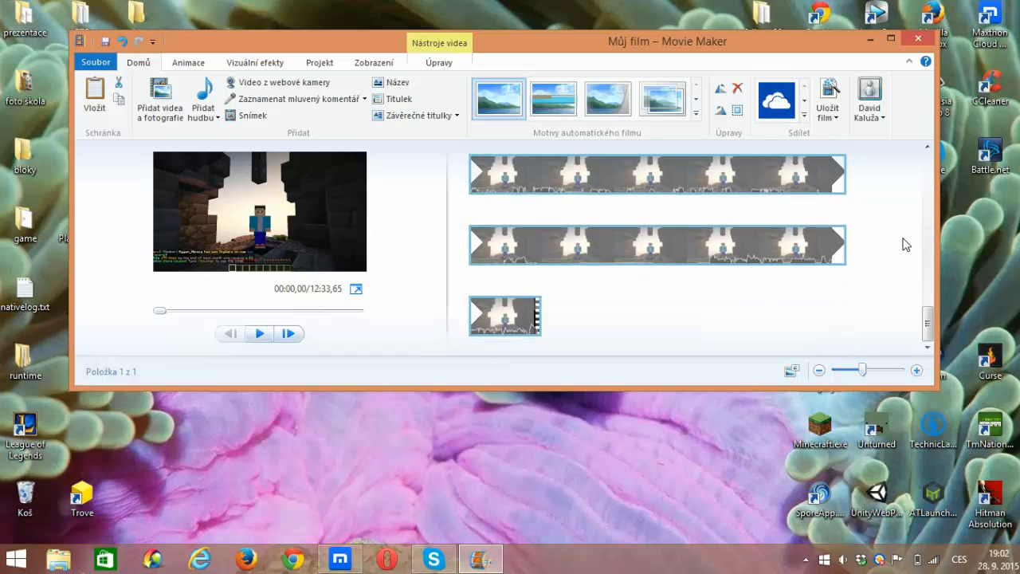
Step: Look over the gameplay clip in the timeline and check the options for adding music, without choosing one
scroll(905, 244, up, 10)
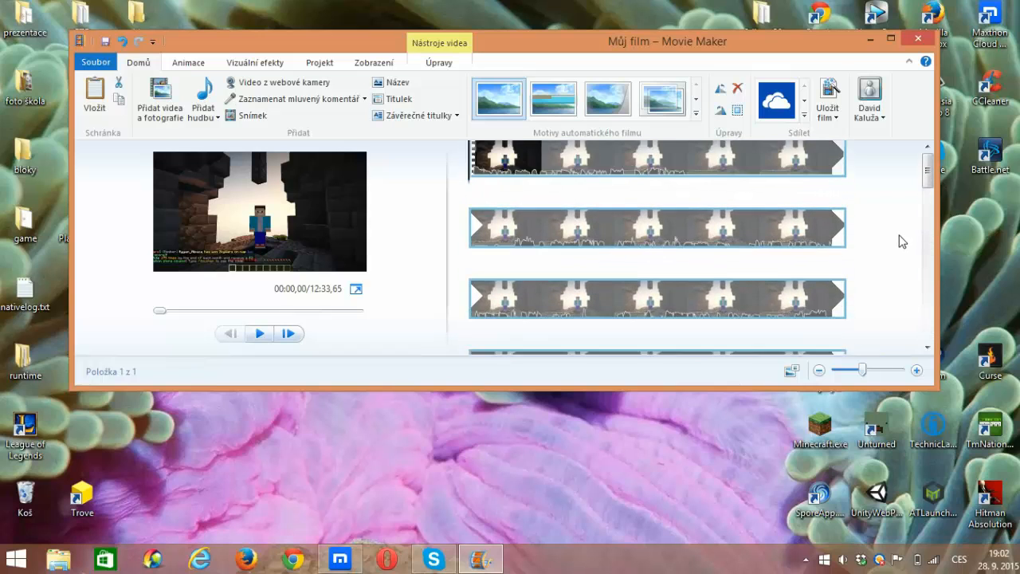
scroll(902, 241, up, 1)
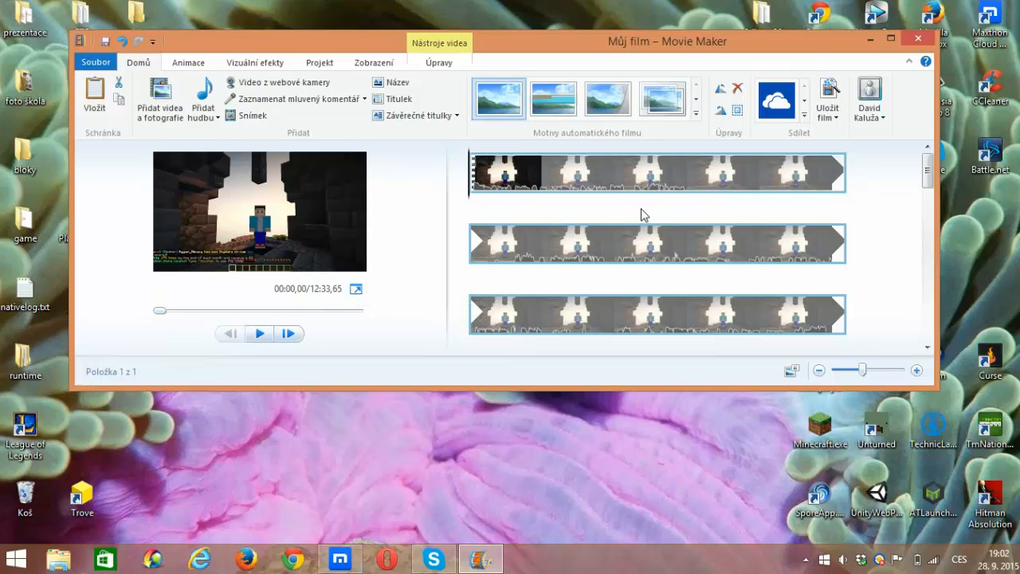
scroll(505, 165, down, 5)
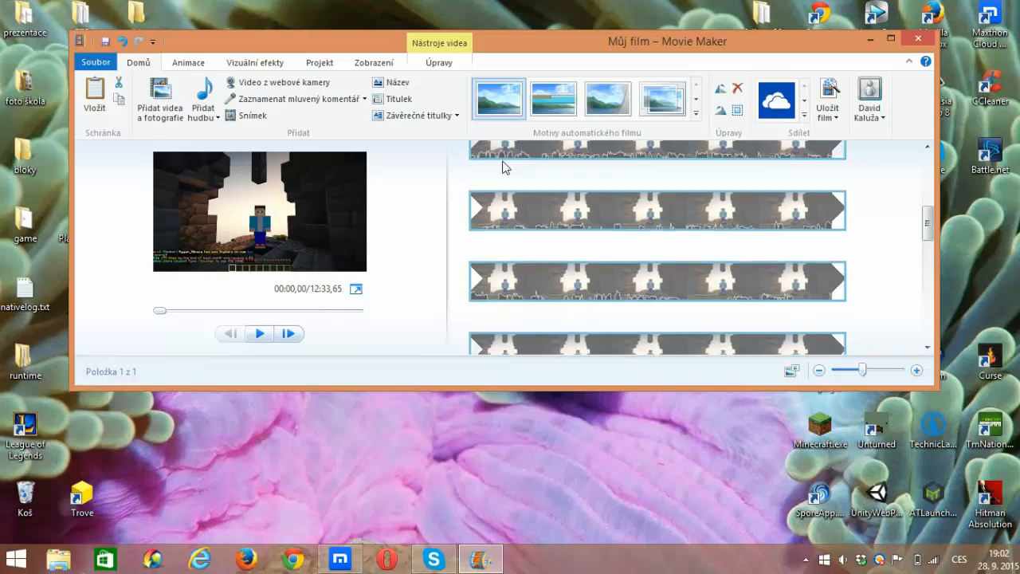
click(204, 116)
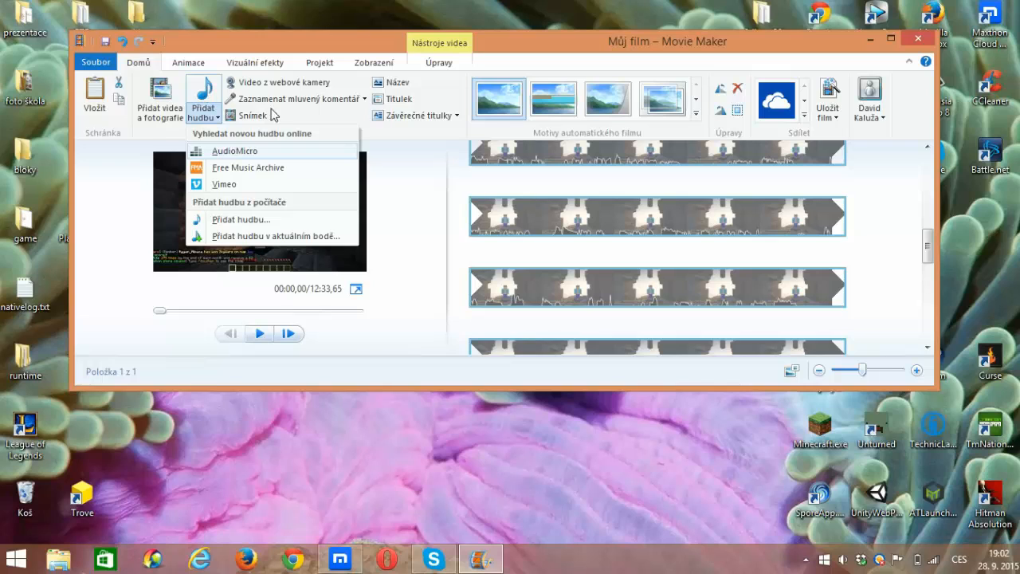
click(407, 229)
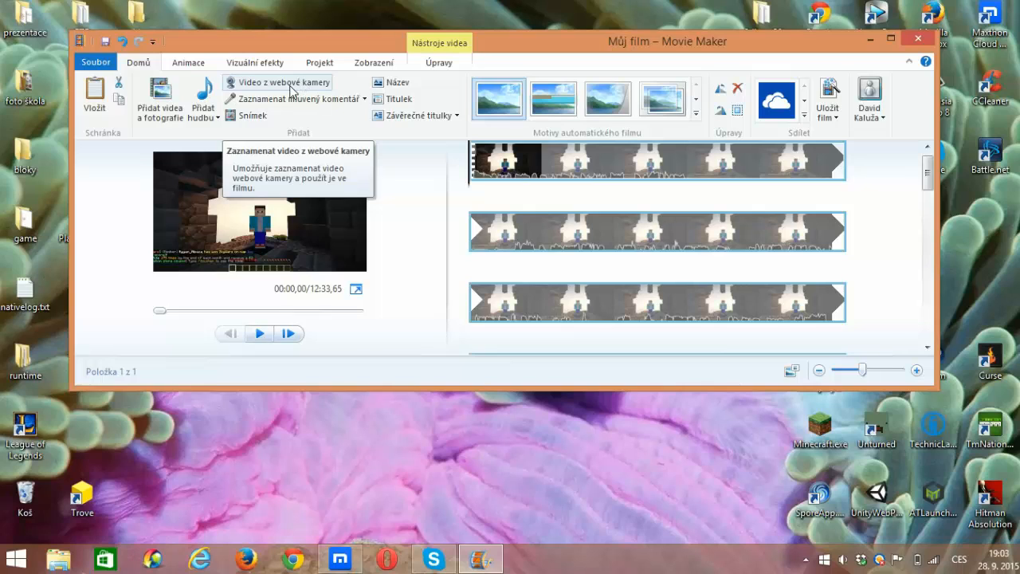
Step: Examine the voice commentary recording view and leave it without recording anything
click(364, 99)
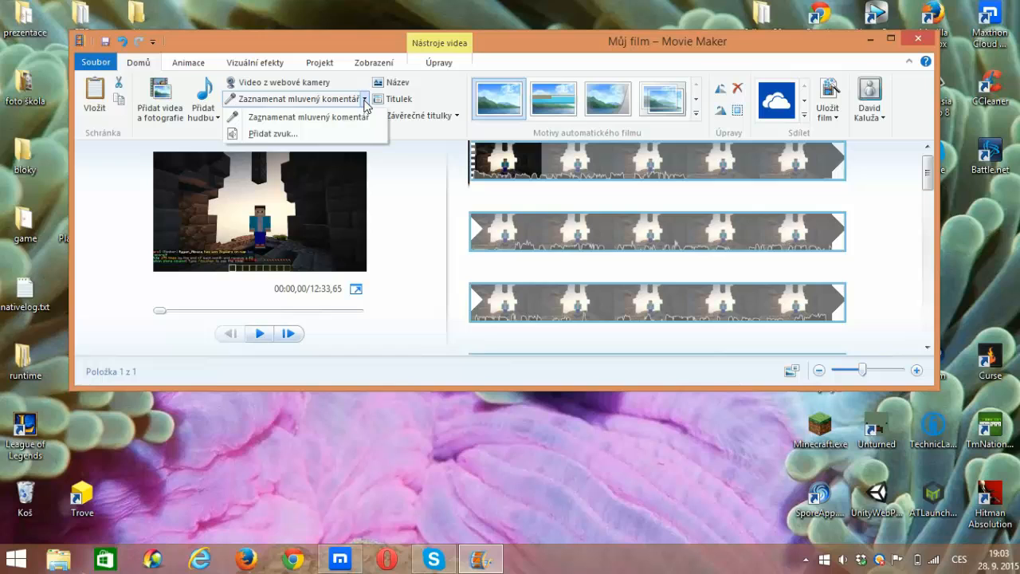
click(347, 117)
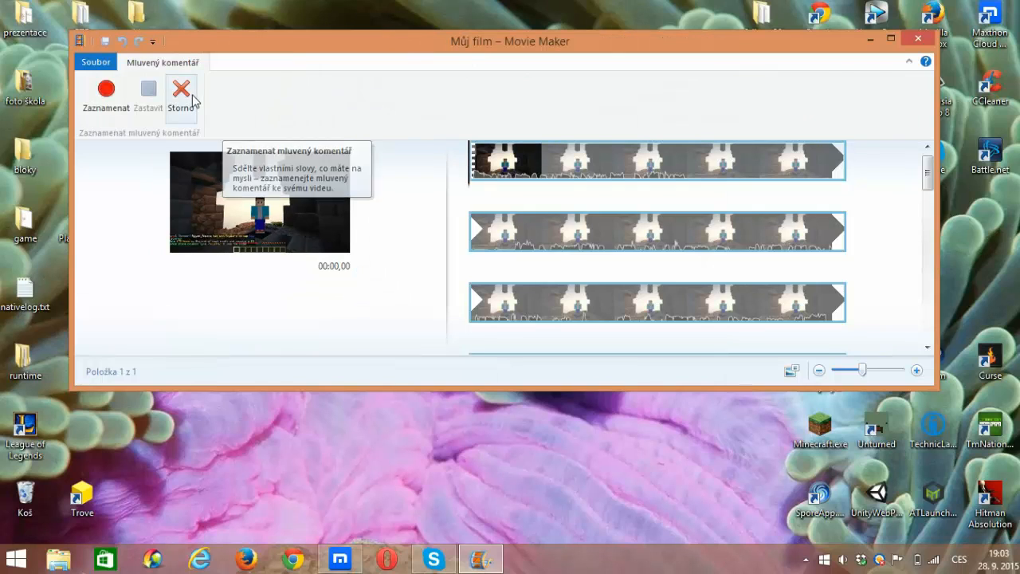
click(191, 98)
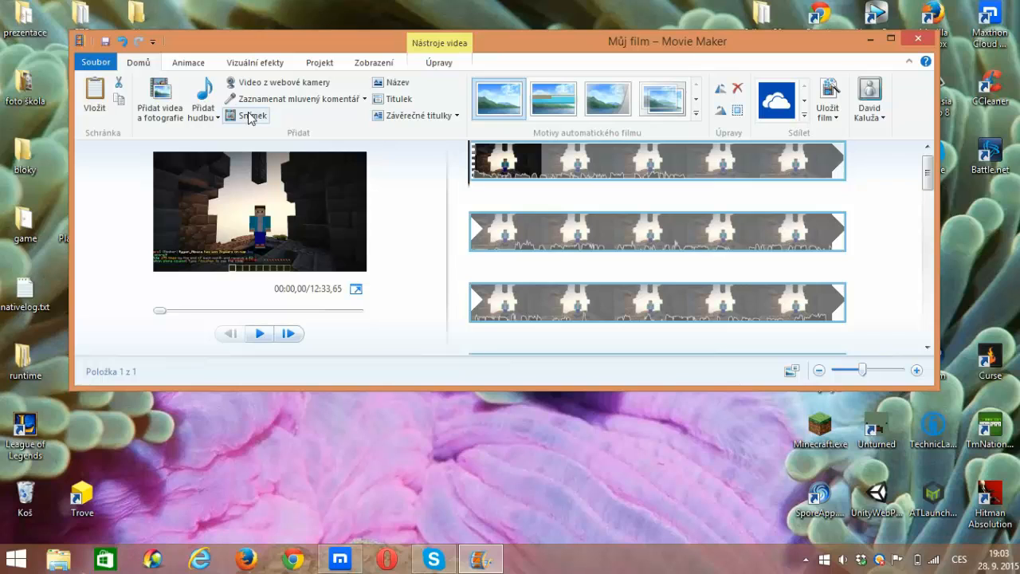
click(289, 100)
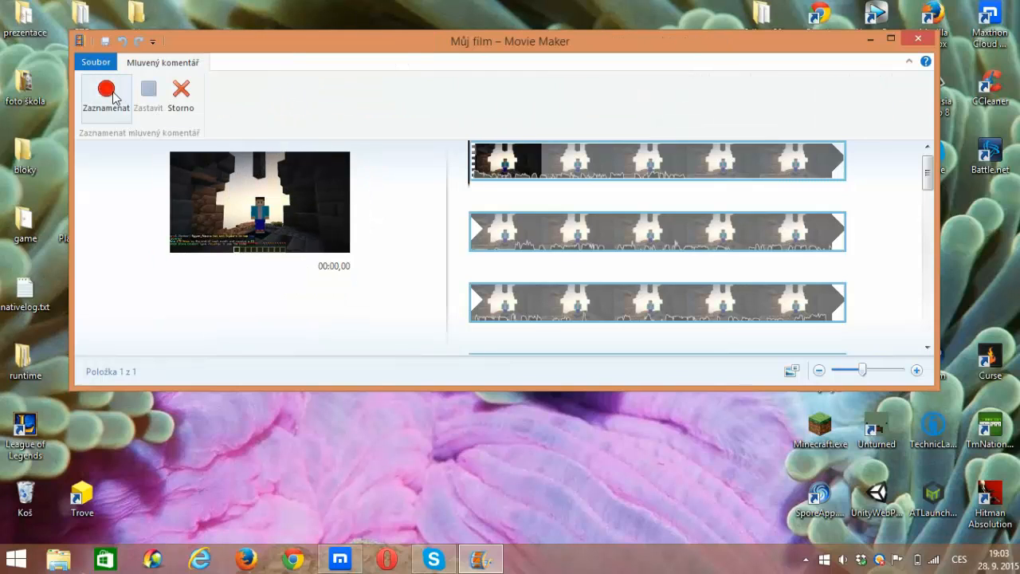
click(190, 99)
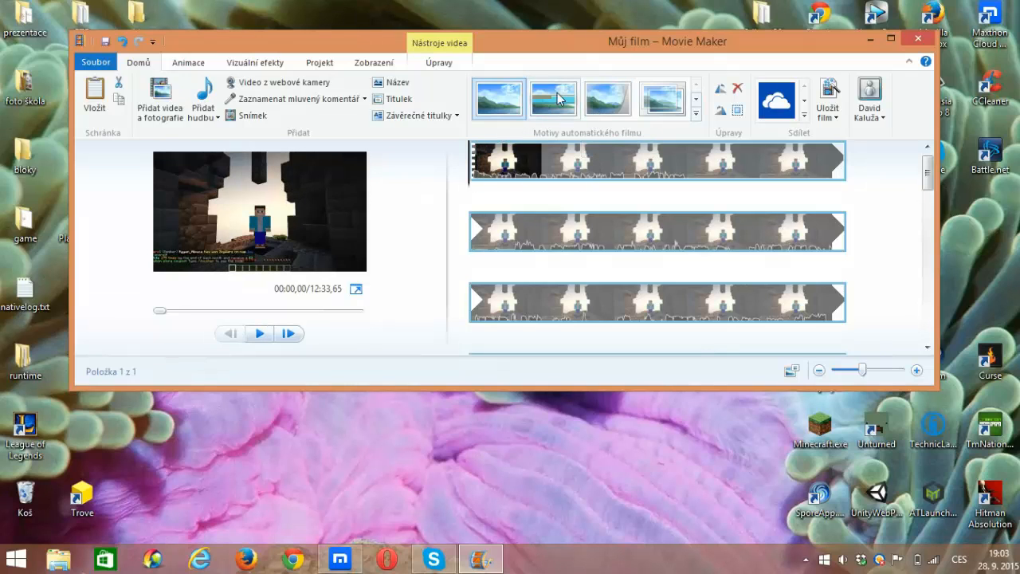
Step: Apply the "Moderní" AutoMovie theme to the project and decline adding music
click(569, 96)
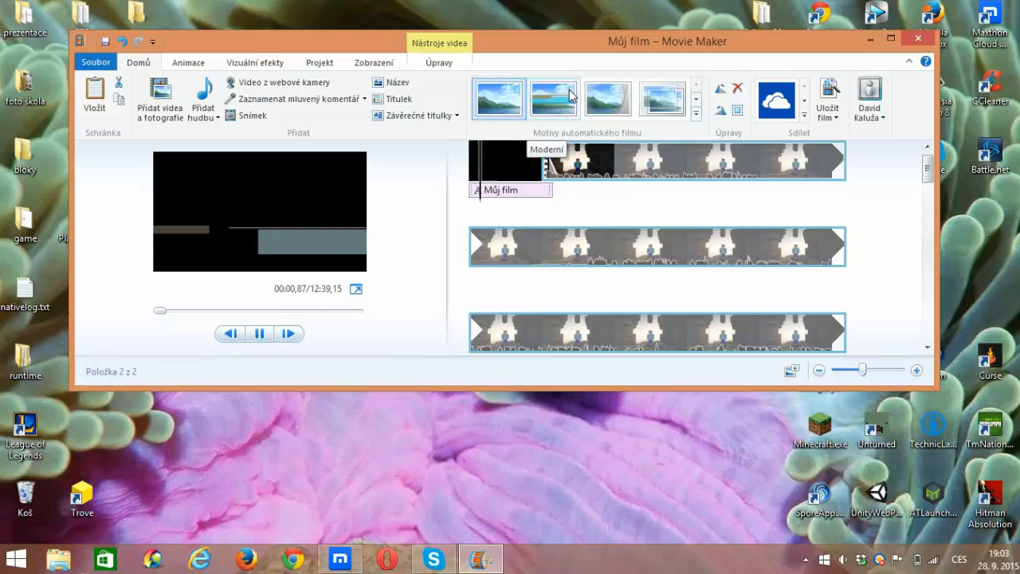
click(571, 95)
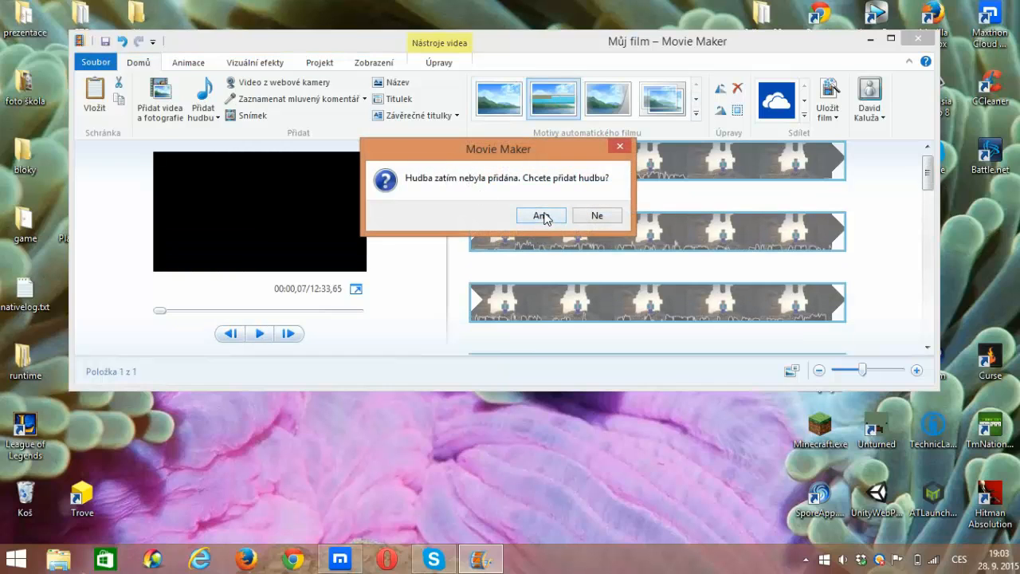
click(597, 215)
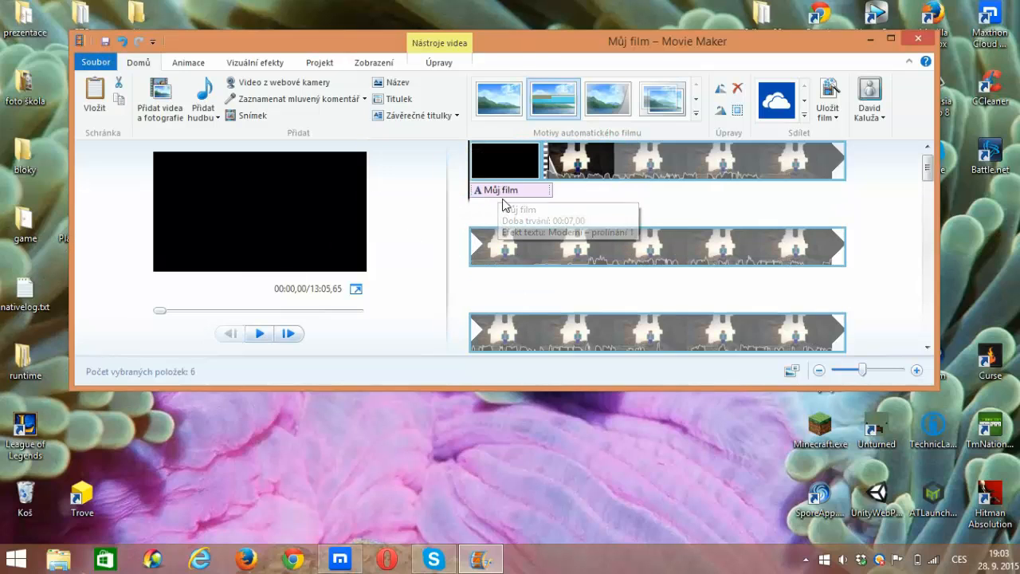
Step: Insert another title clip at the start of the film and move the gameplay clip directly behind it, ahead of the theme's title clip
click(503, 193)
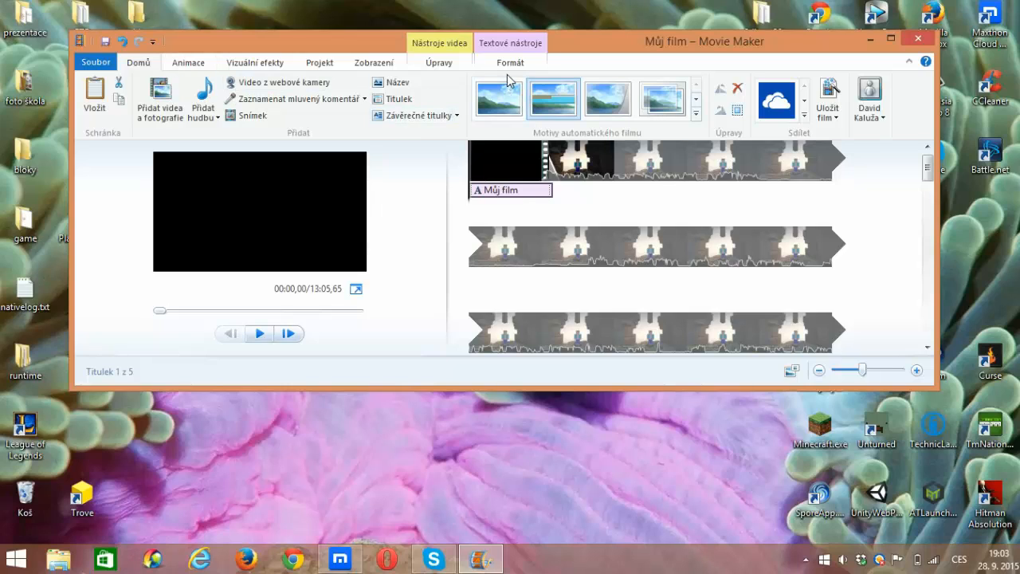
click(406, 87)
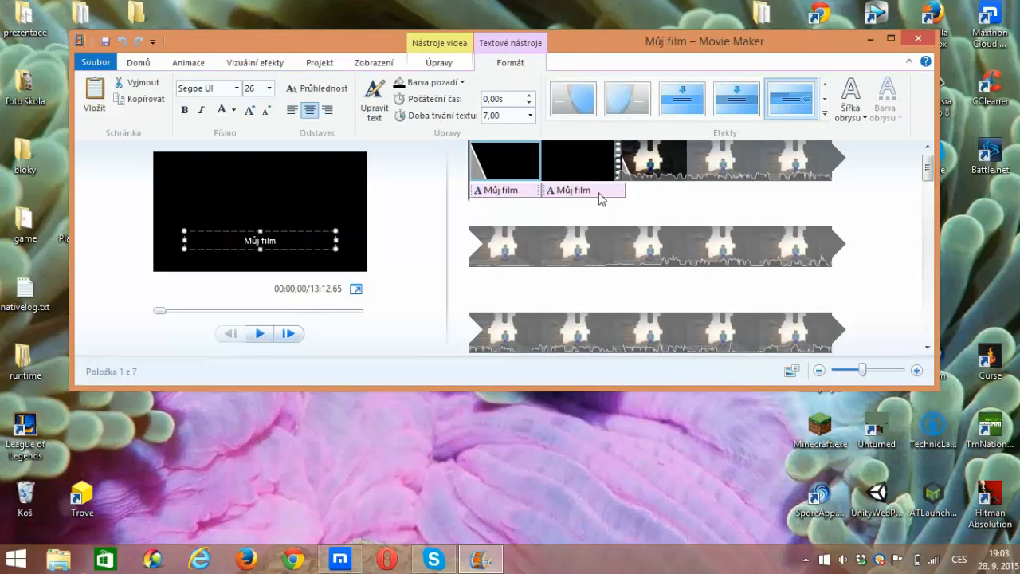
right_click(580, 170)
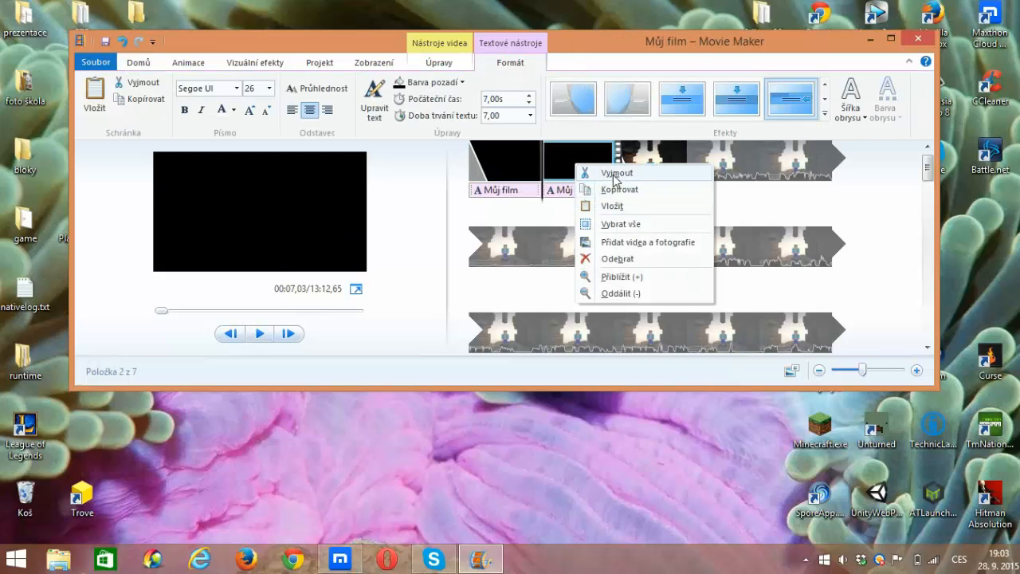
click(590, 172)
drag(661, 171, 615, 169)
right_click(558, 157)
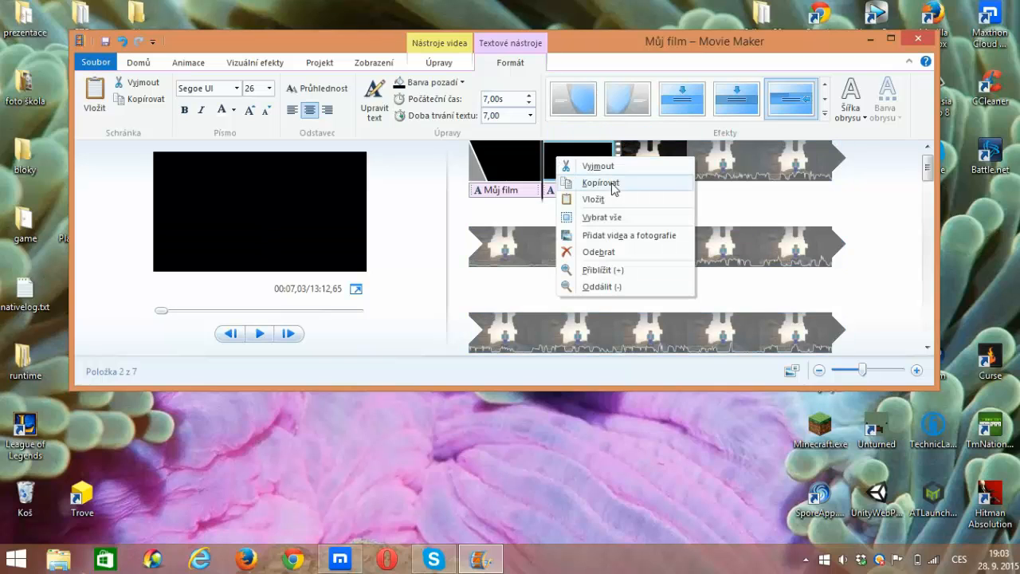
click(598, 165)
mouse_move(496, 159)
mouse_down()
mouse_move(570, 168)
mouse_move(507, 167)
mouse_up()
drag(674, 164, 572, 168)
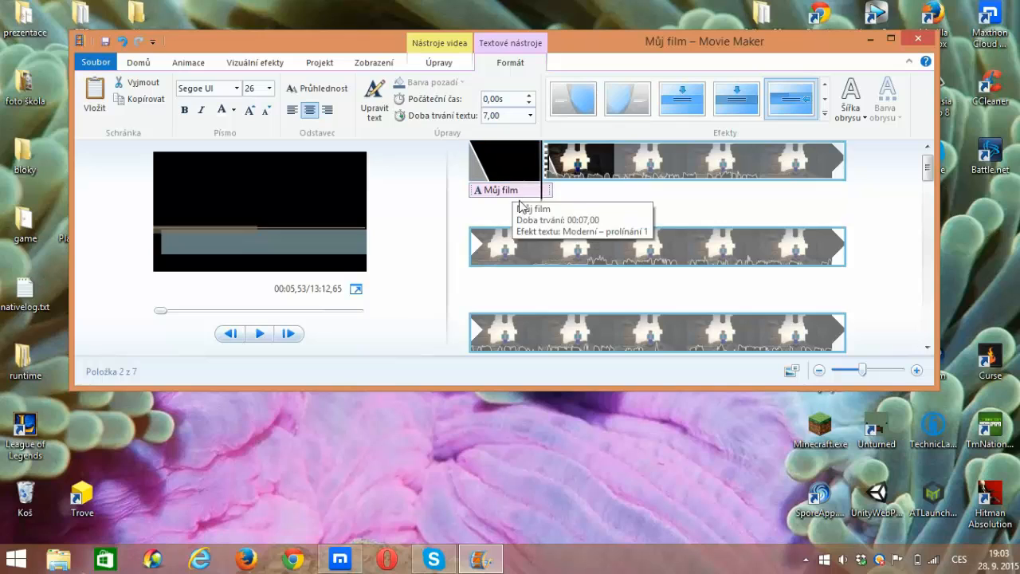
Step: Enlarge the opening title's text box toward the upper left of the frame and replace its text with "Maxim"
click(503, 169)
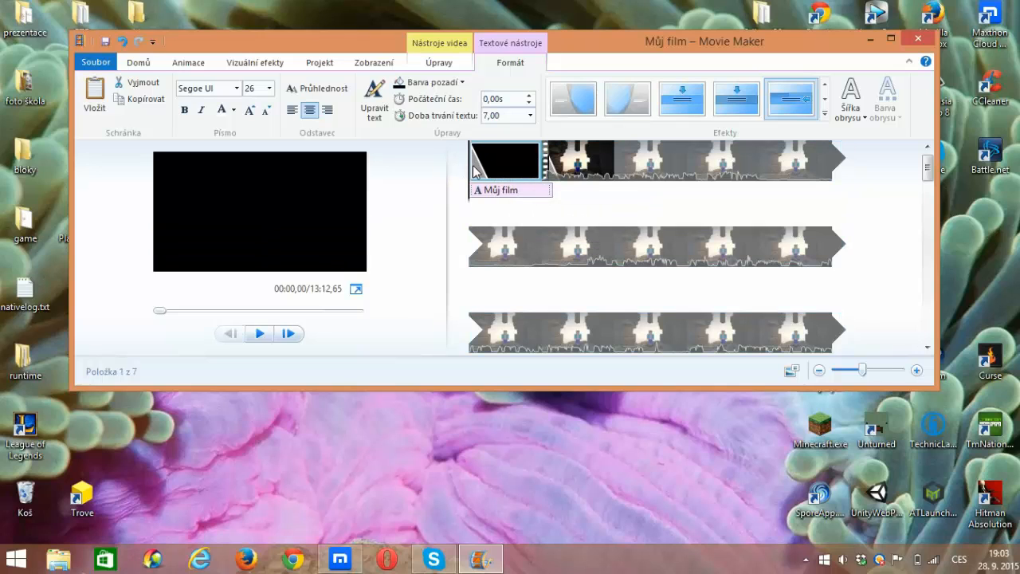
click(375, 95)
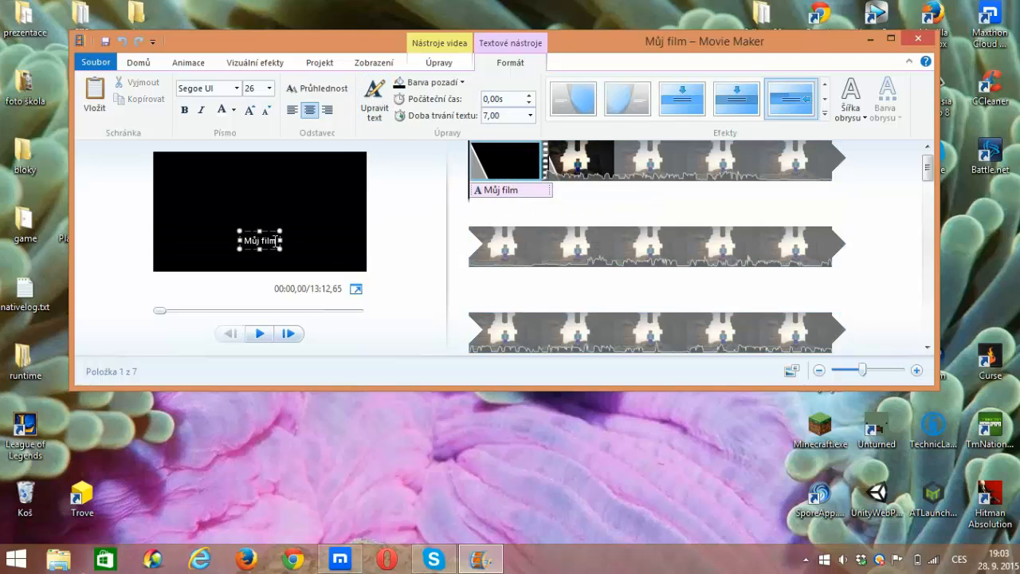
drag(275, 240, 195, 195)
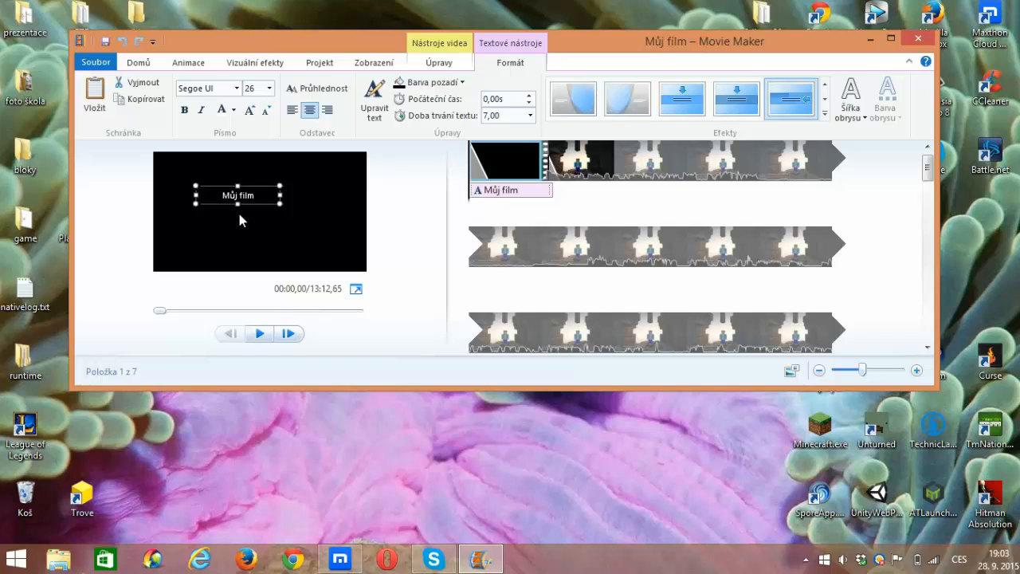
click(259, 194)
key(Return)
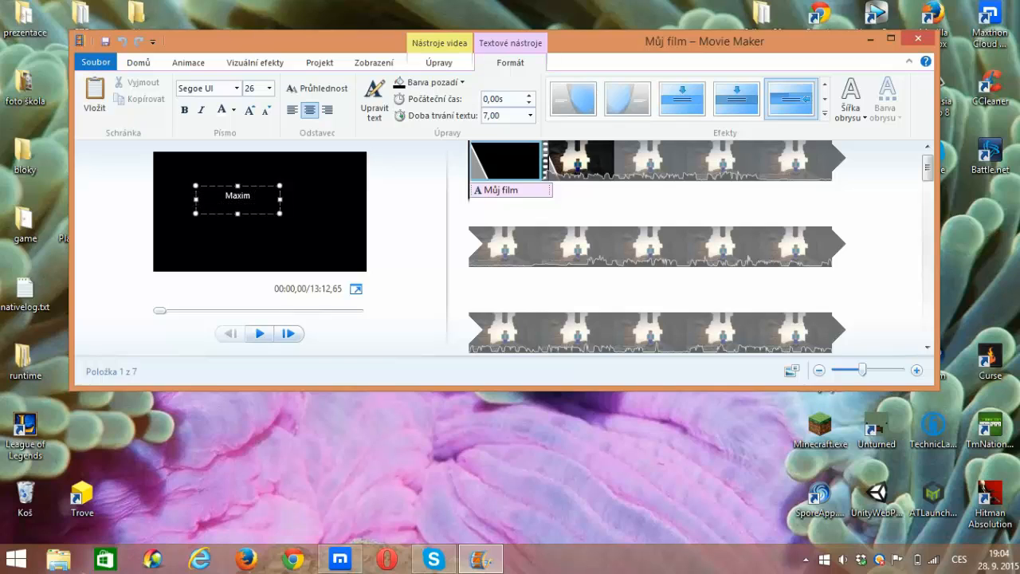
Step: Set the font size of the opening title text to 36 and play a few seconds of the title as a preview
double_click(235, 196)
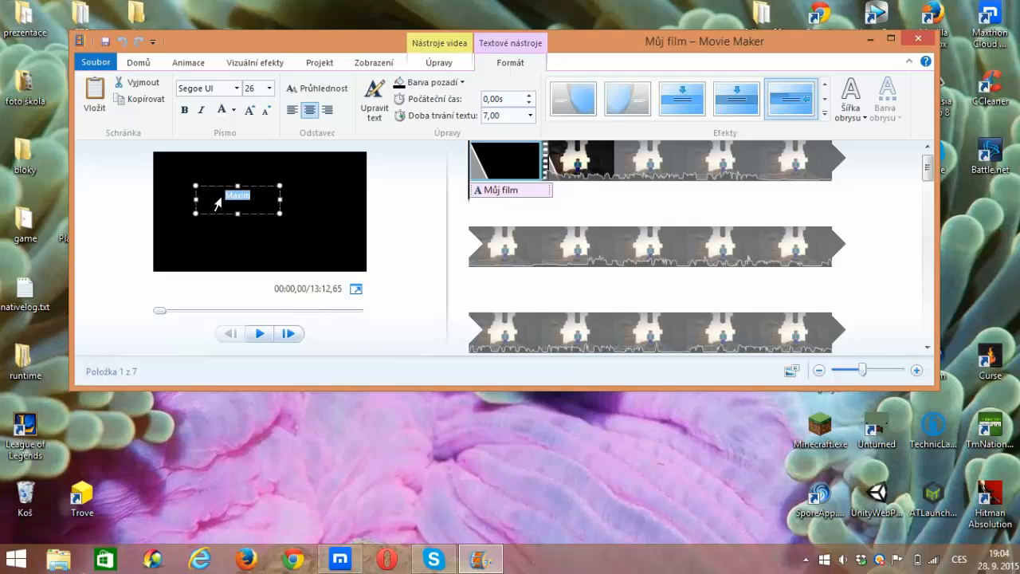
click(270, 88)
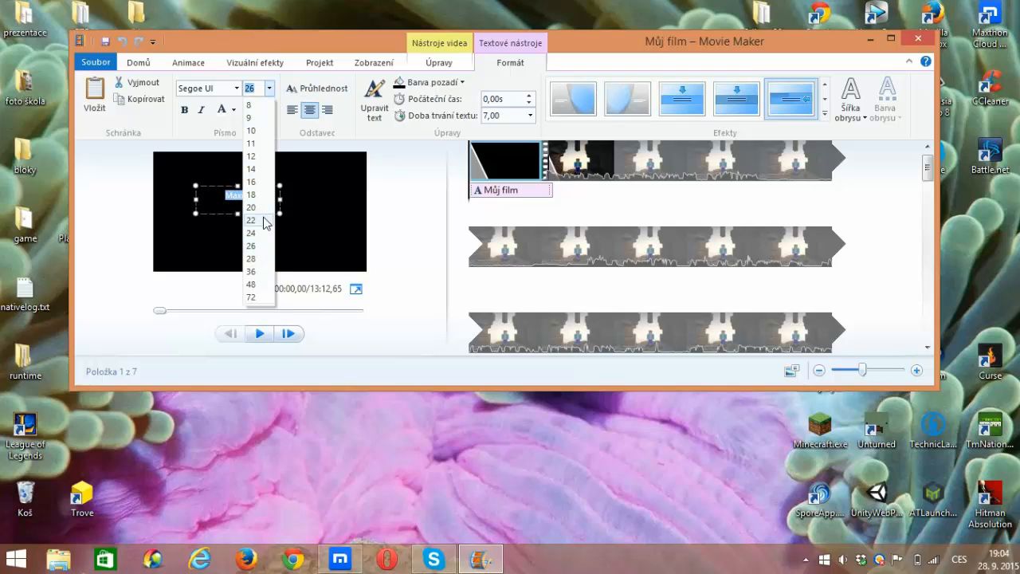
click(255, 272)
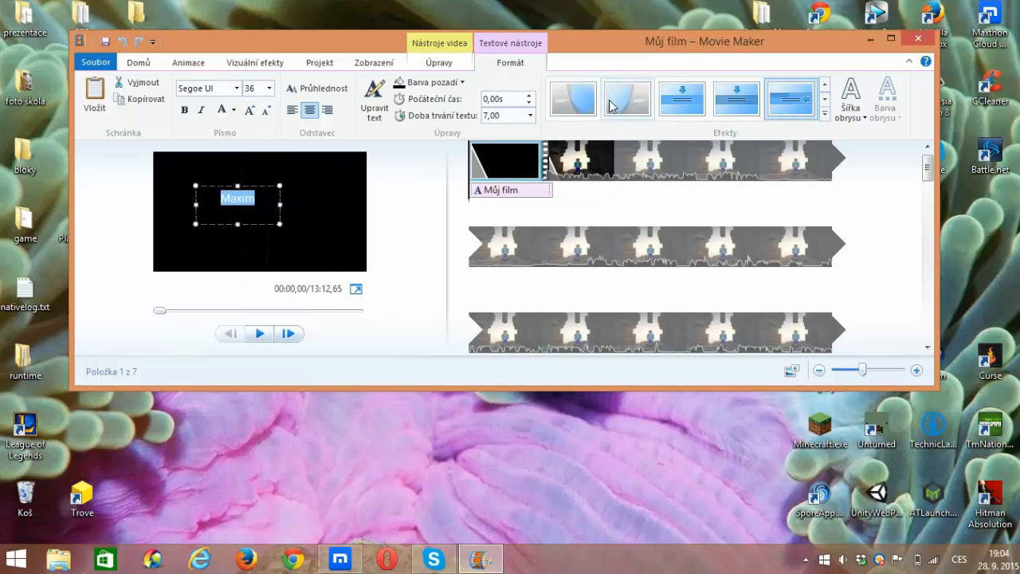
click(260, 334)
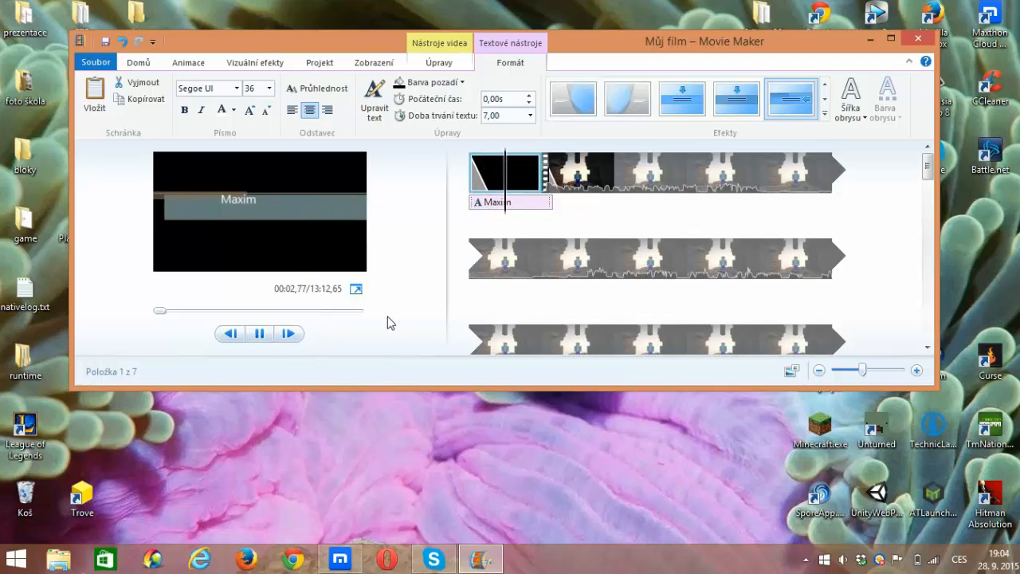
click(260, 333)
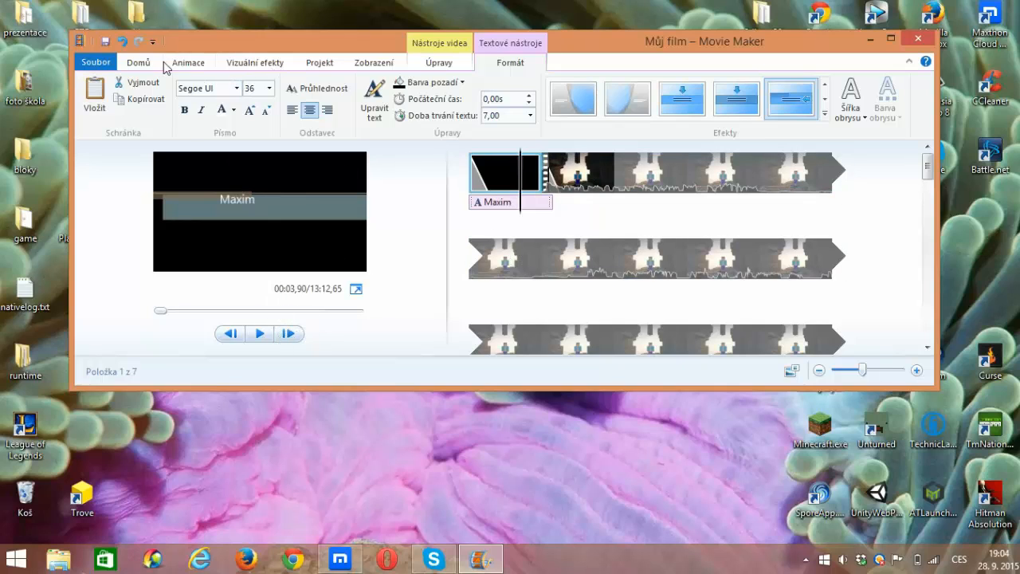
Step: Apply the "Kinematografický" AutoMovie theme without adding music, and insert a new title clip at the start of the film
click(139, 63)
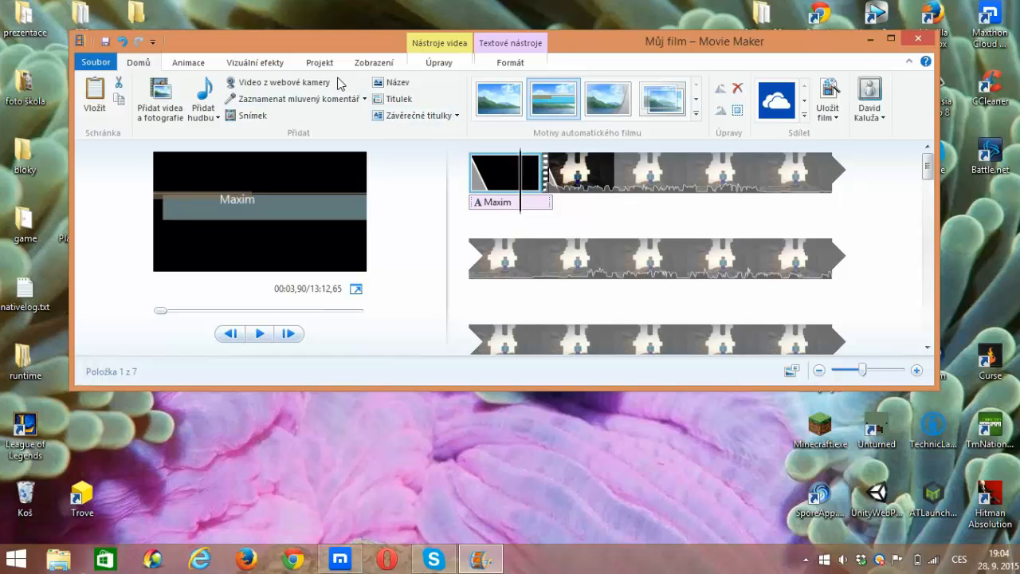
click(603, 105)
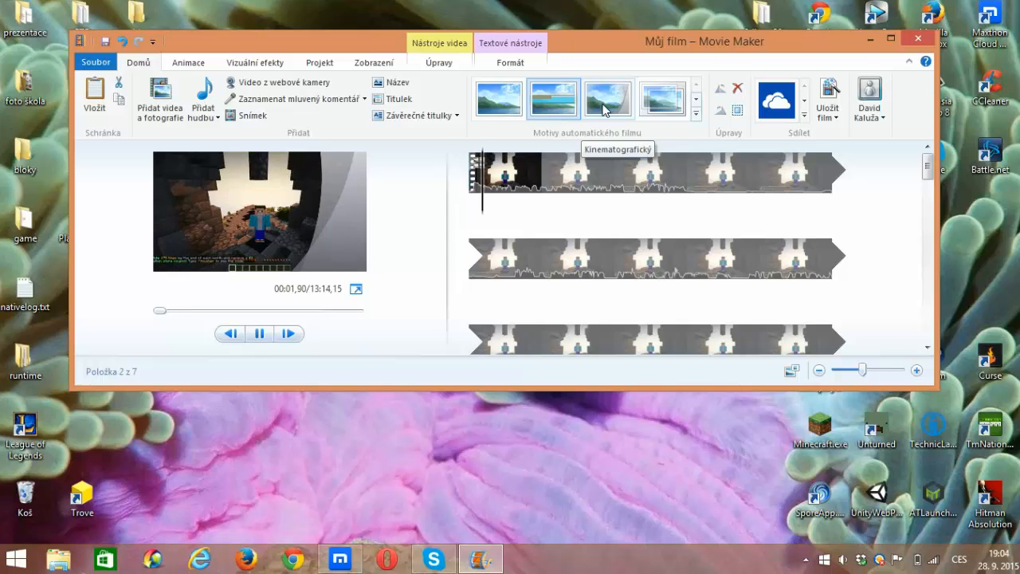
click(603, 107)
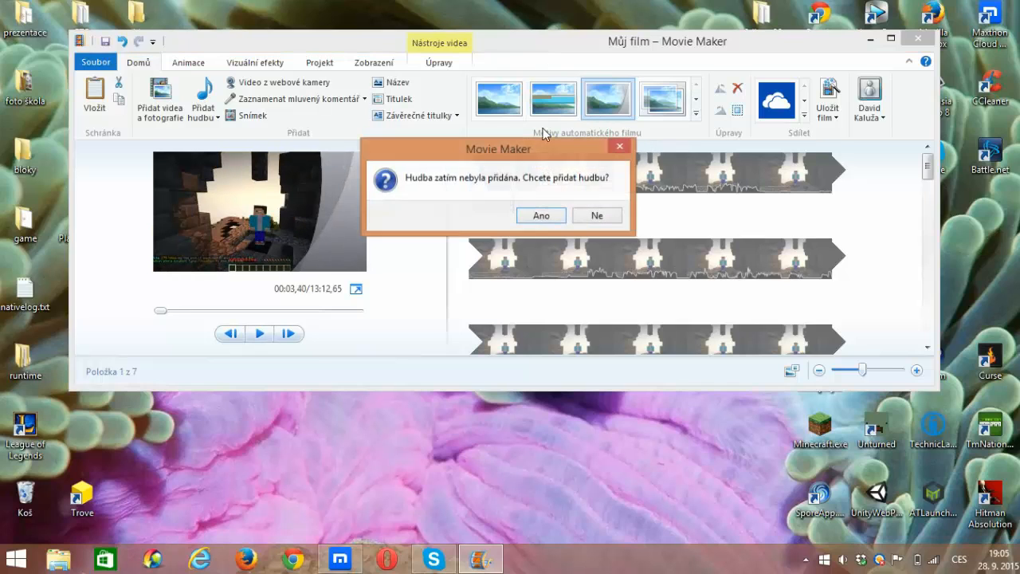
click(597, 216)
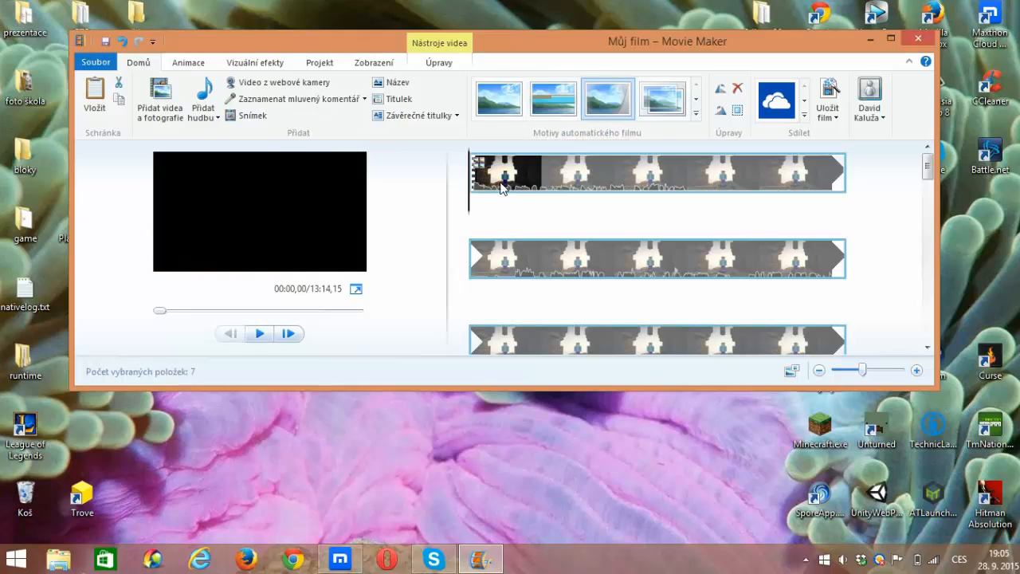
click(502, 185)
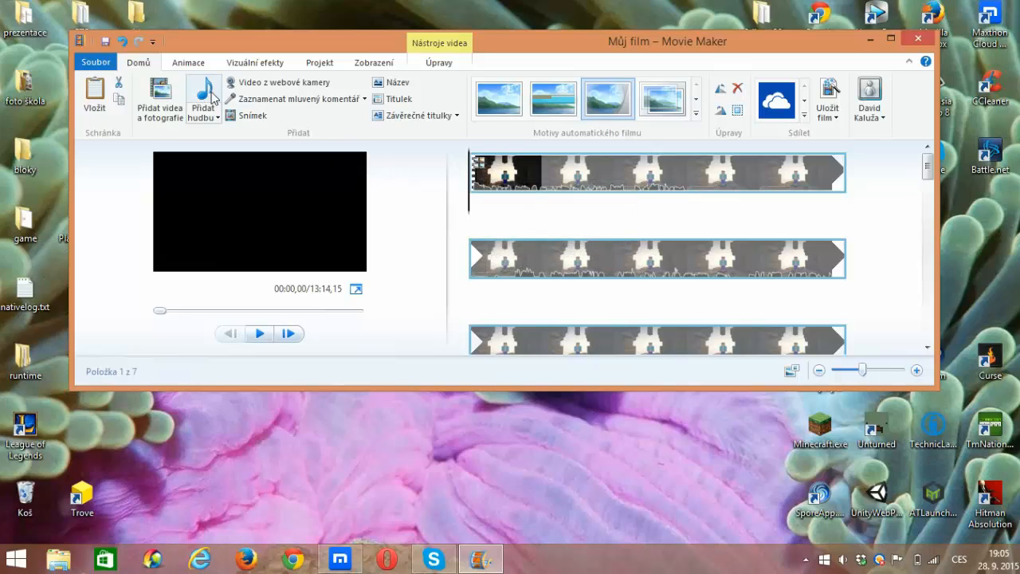
click(397, 85)
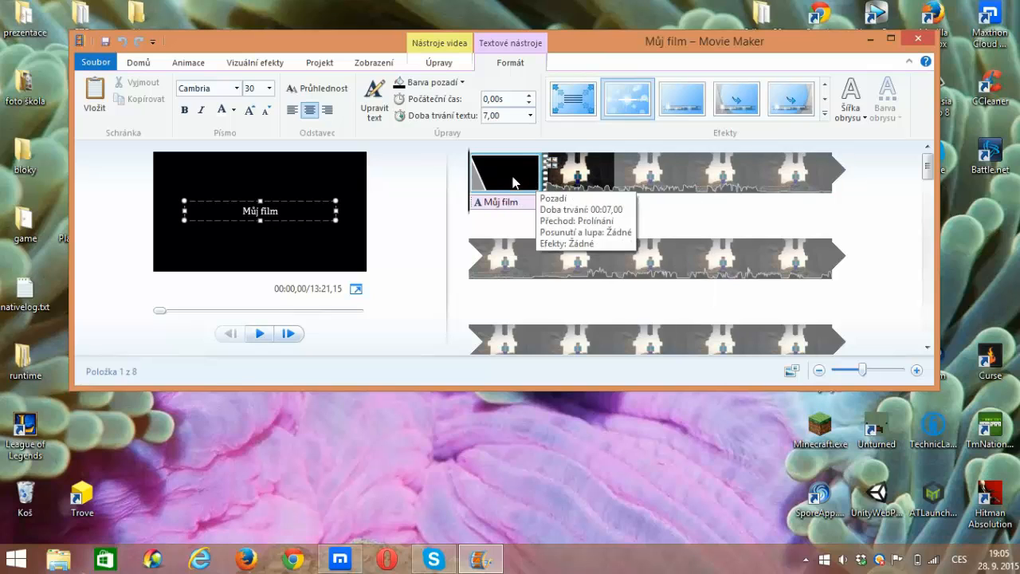
Step: Apply the "Kosočtverec do středu a k okraji" transition to the gameplay clip behind the opening title and play it as a preview
click(591, 175)
click(607, 98)
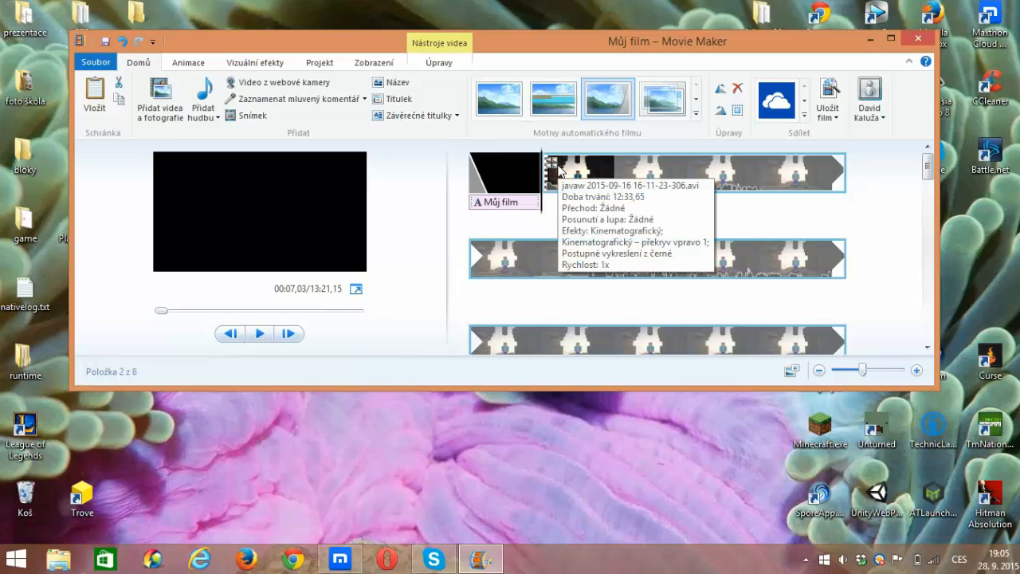
click(189, 63)
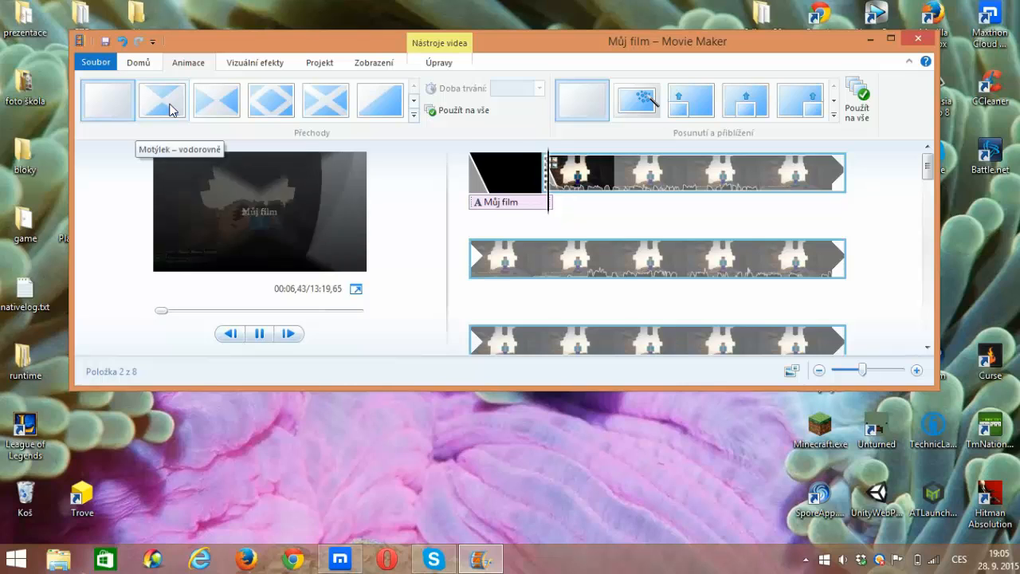
click(280, 101)
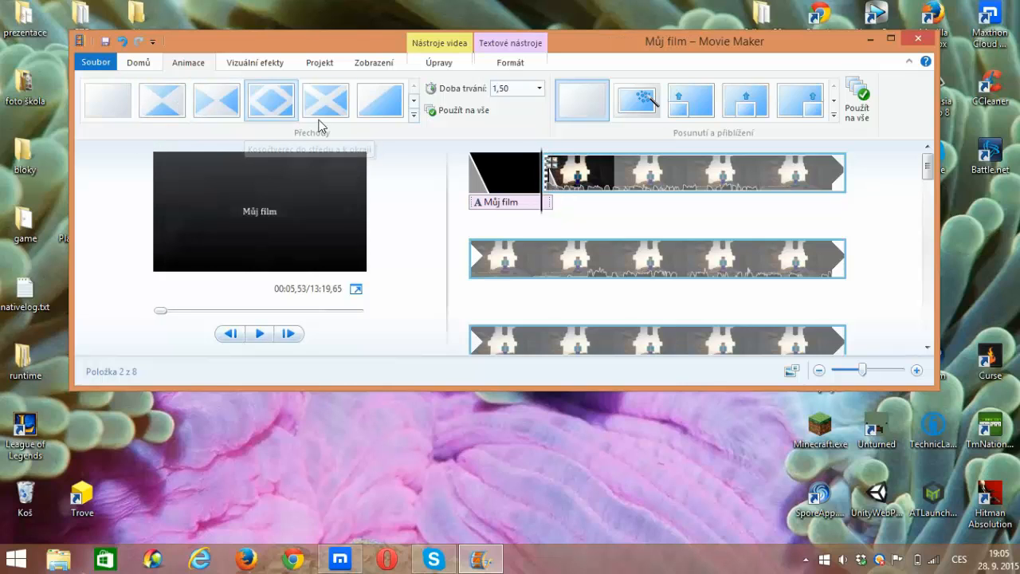
click(260, 334)
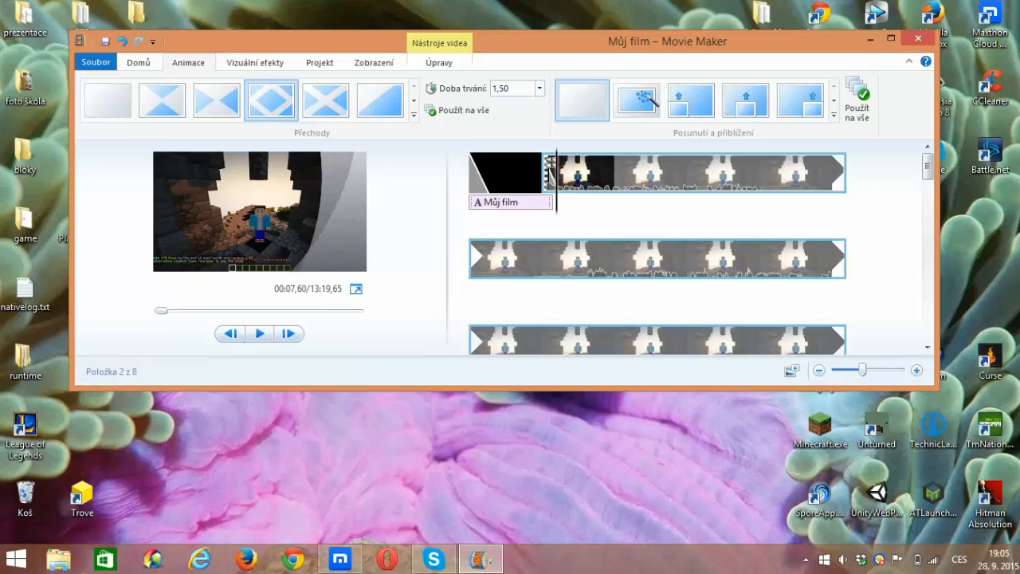
Step: Look over the transition duration, pan-and-zoom options and visual effects available for the gameplay clip
click(536, 94)
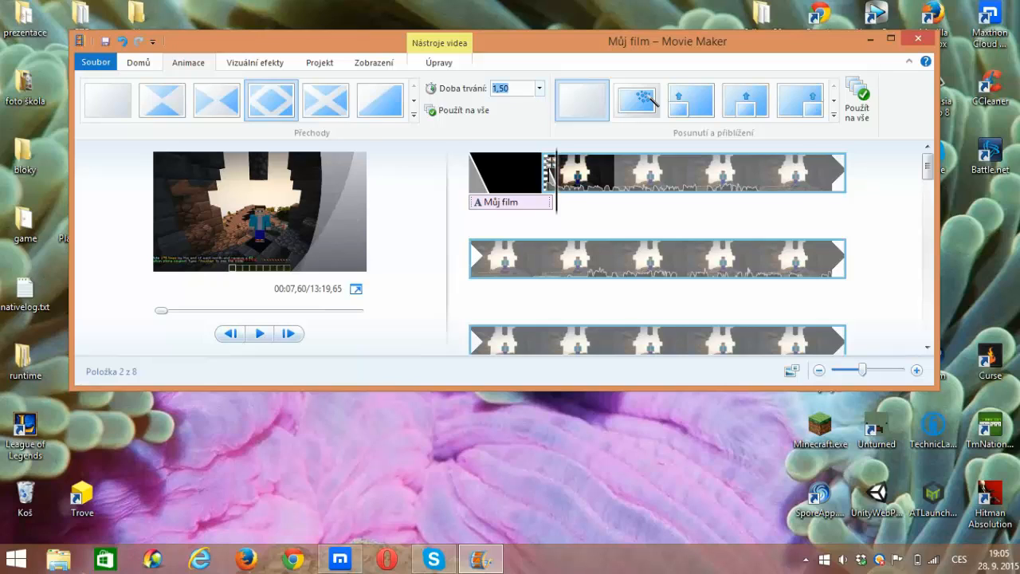
click(242, 67)
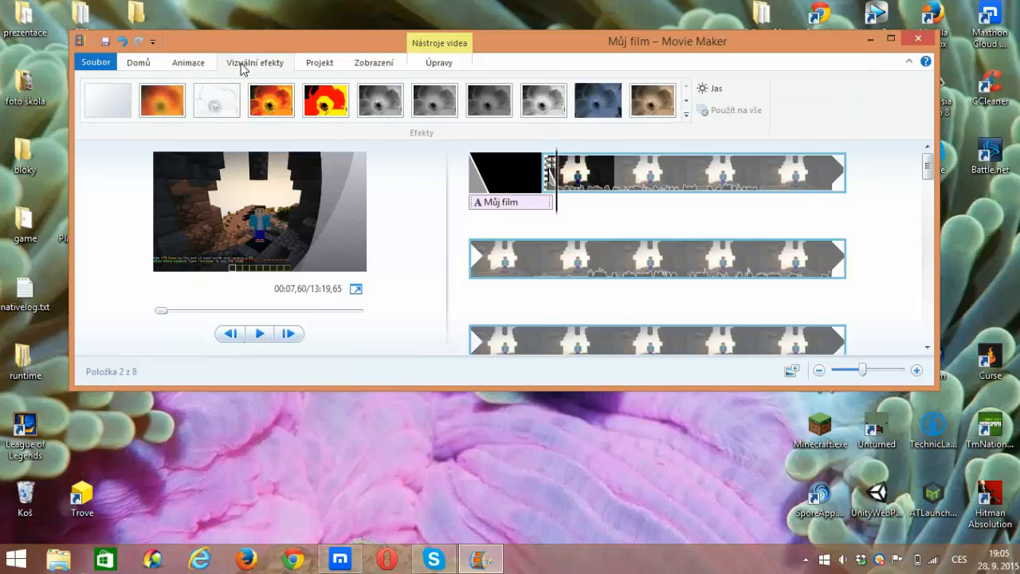
click(192, 62)
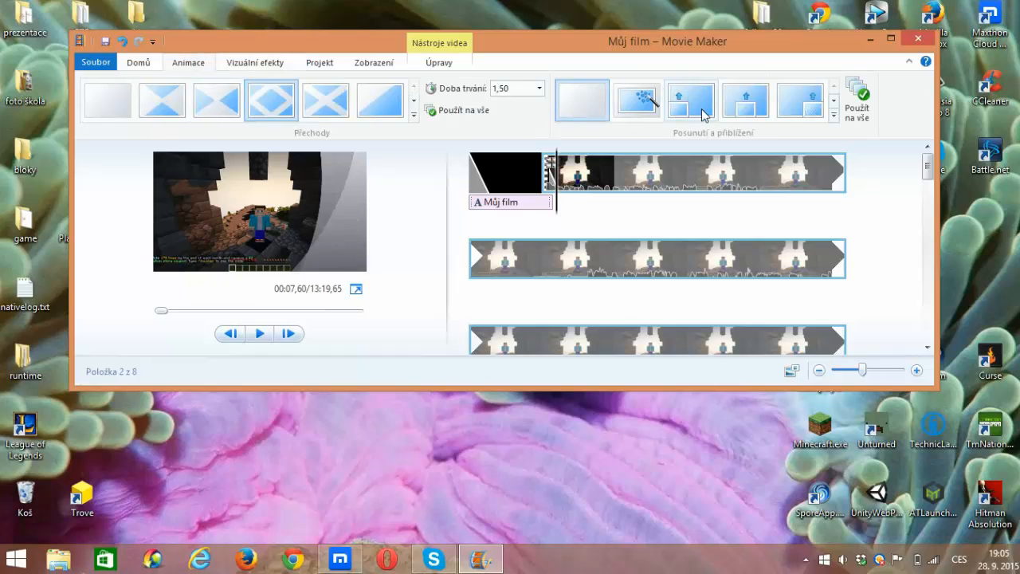
click(266, 68)
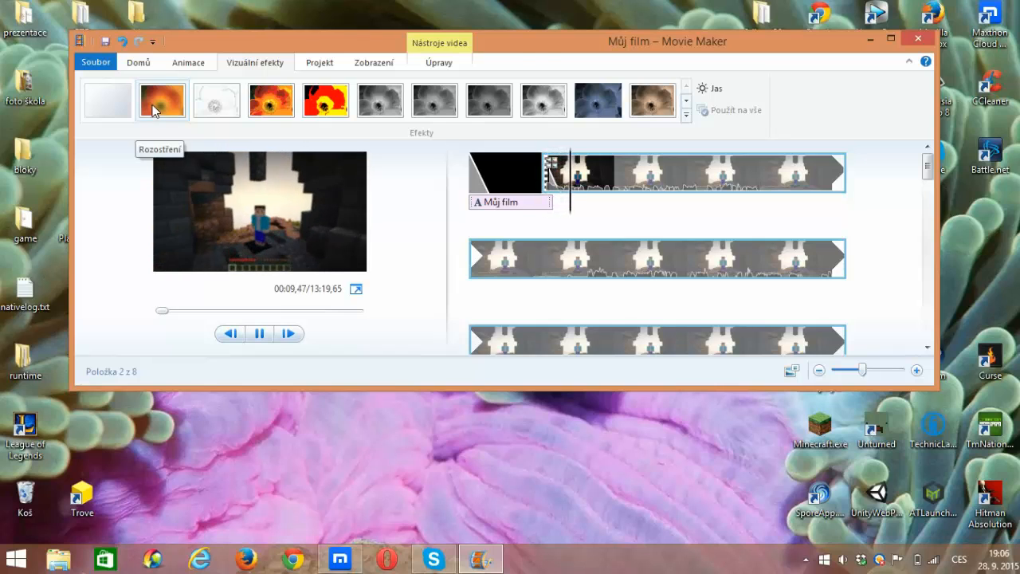
Step: Switch the project's aspect ratio to Standardní (4:3) and back to Širokoúhlý (16:9)
click(321, 65)
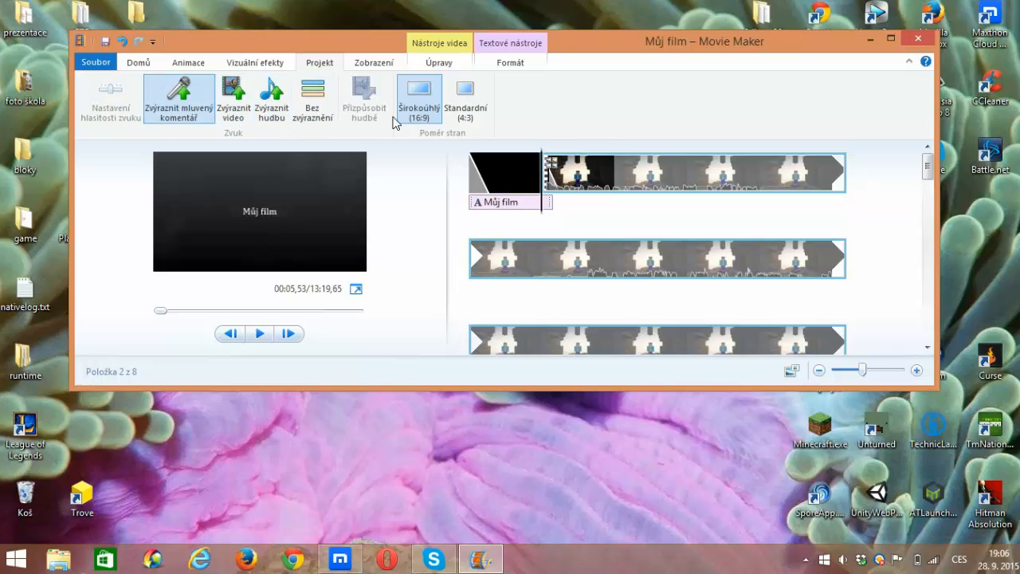
click(471, 118)
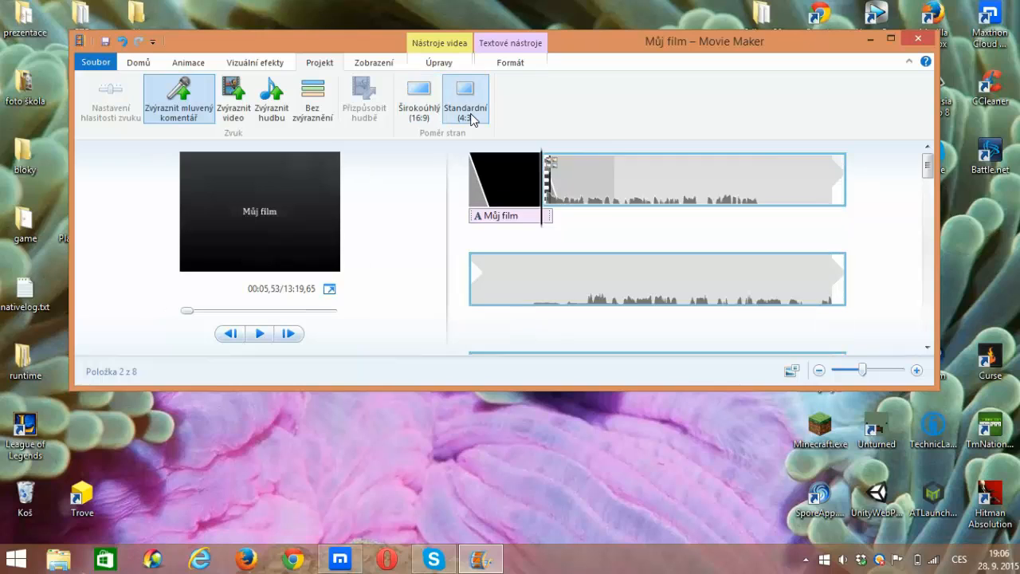
click(419, 102)
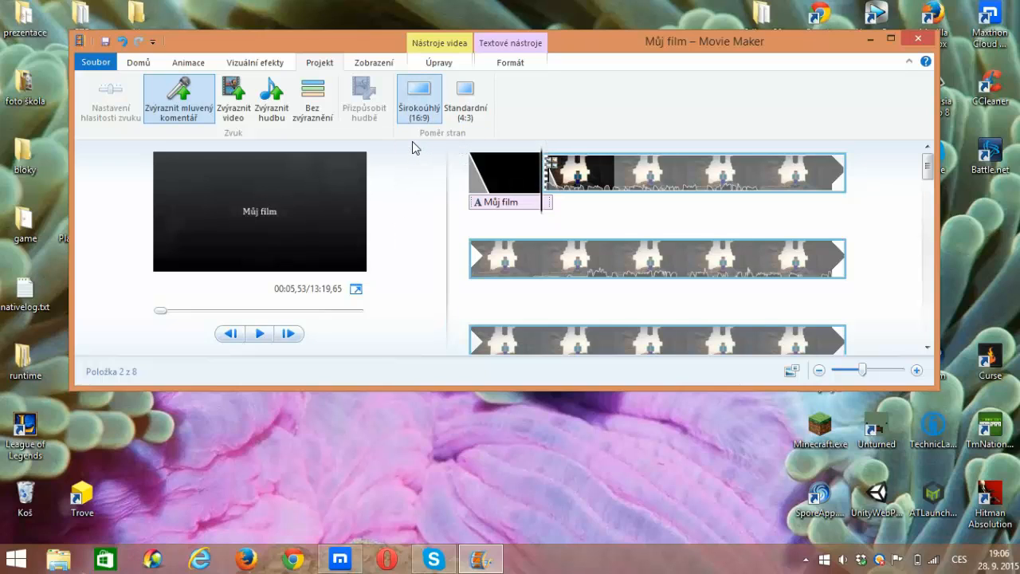
Step: Look through the timeline display options, including the available thumbnail sizes
click(373, 63)
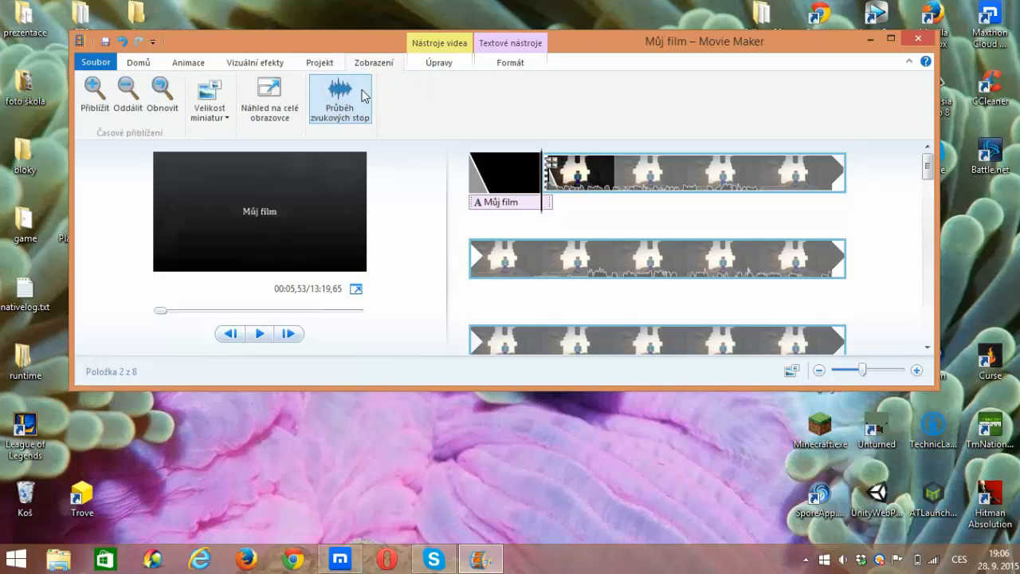
click(228, 118)
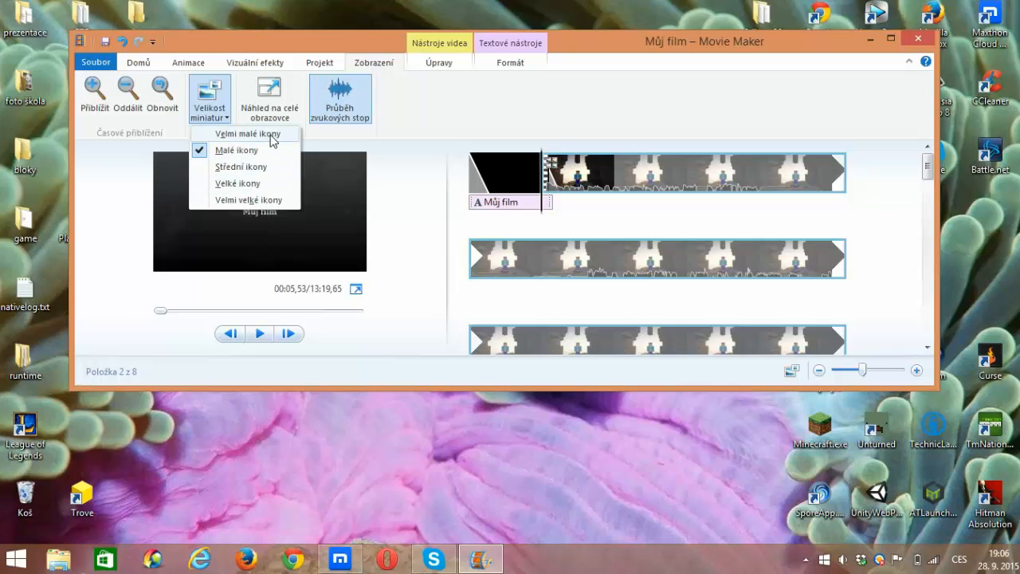
click(462, 116)
Step: Split the gameplay clip near its beginning, at about 12.3 seconds into the film
click(430, 70)
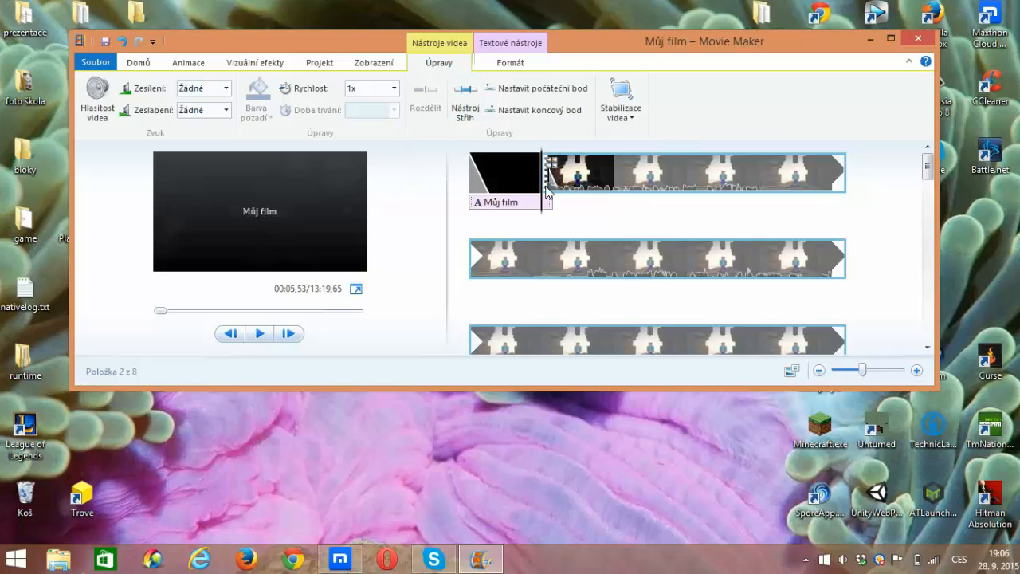
drag(637, 190, 590, 183)
click(435, 108)
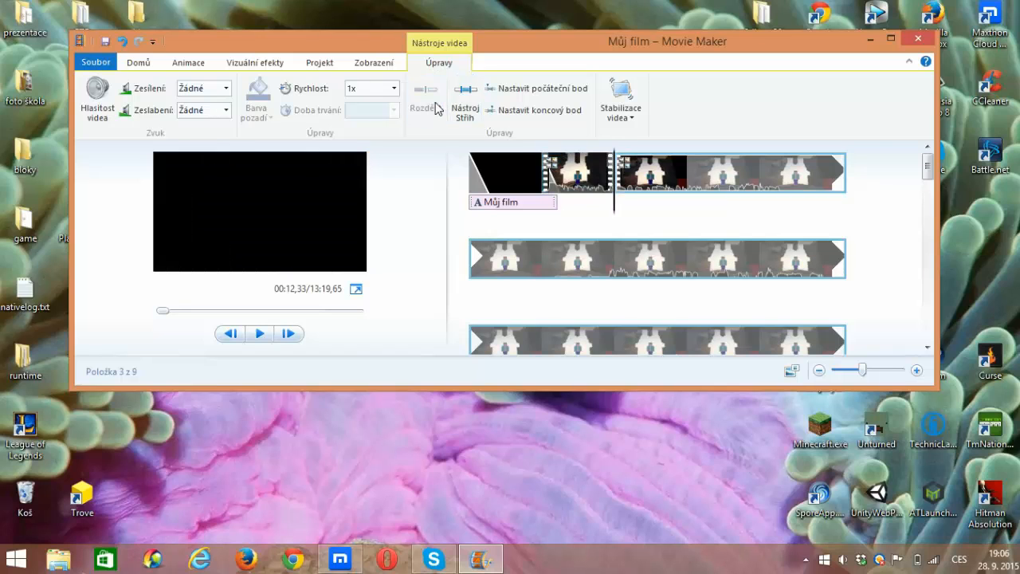
Step: Cut the short first gameplay piece and move the long remaining gameplay clip directly behind the opening title
right_click(595, 178)
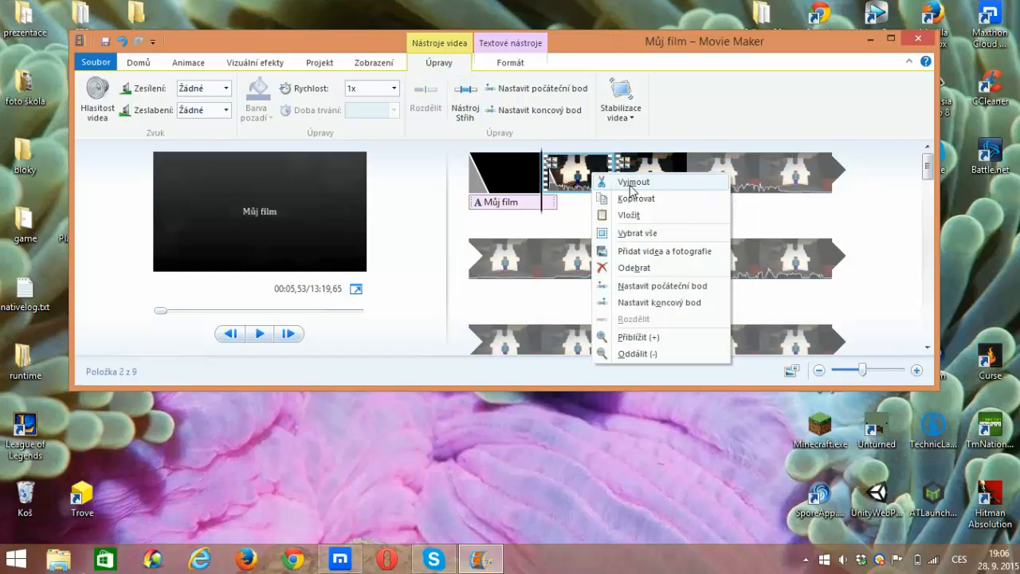
click(628, 184)
drag(633, 170, 577, 181)
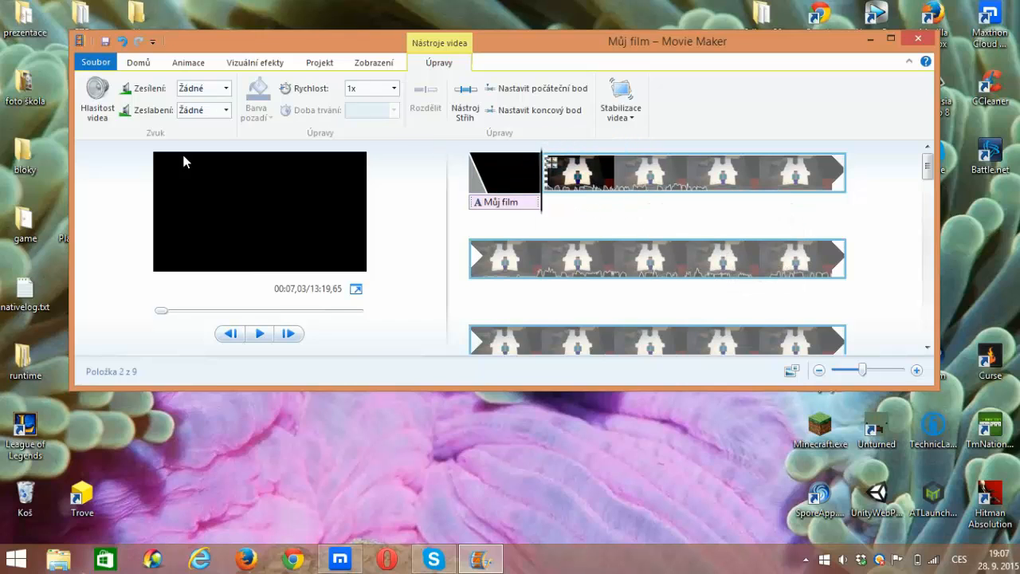
Step: Play a moment of the gameplay clip, and split it at about 18.6 and 26.3 seconds into the film
click(271, 334)
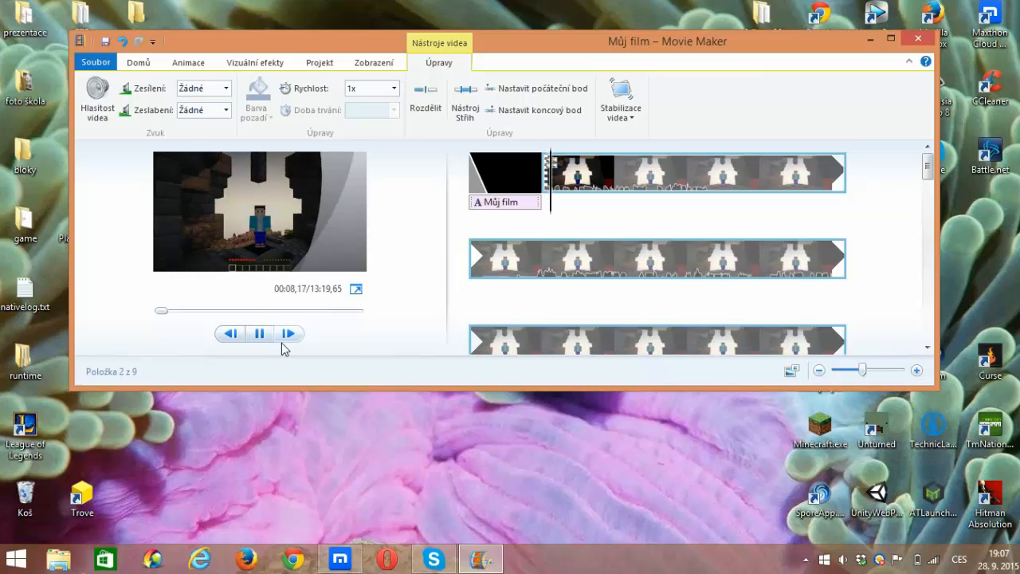
click(259, 334)
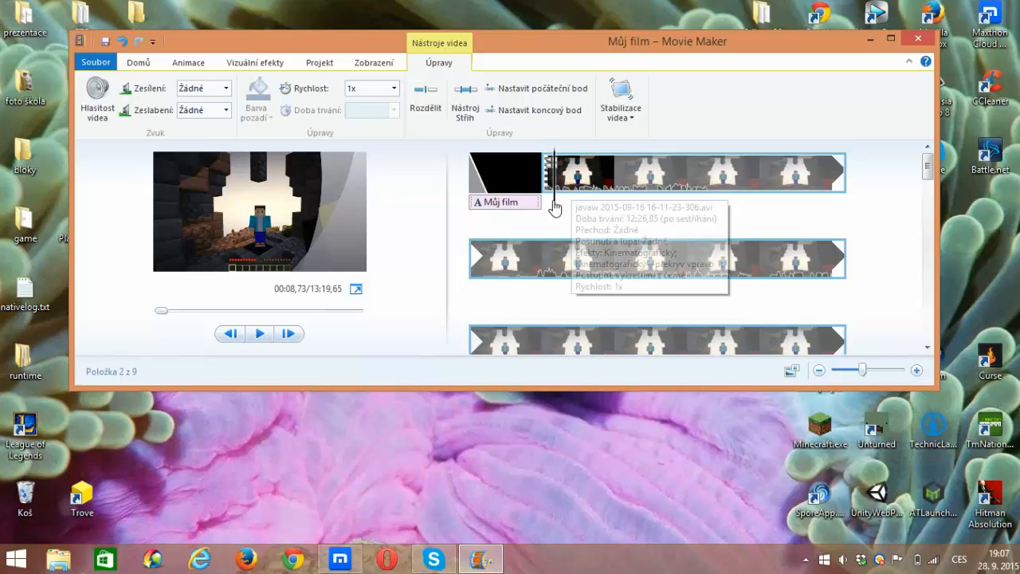
click(625, 204)
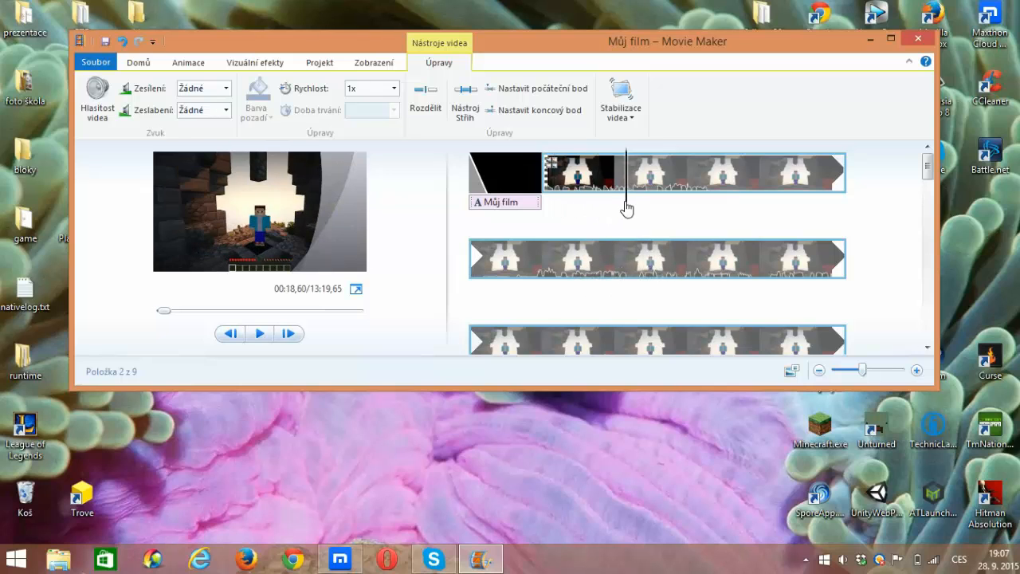
click(431, 102)
drag(688, 204, 749, 204)
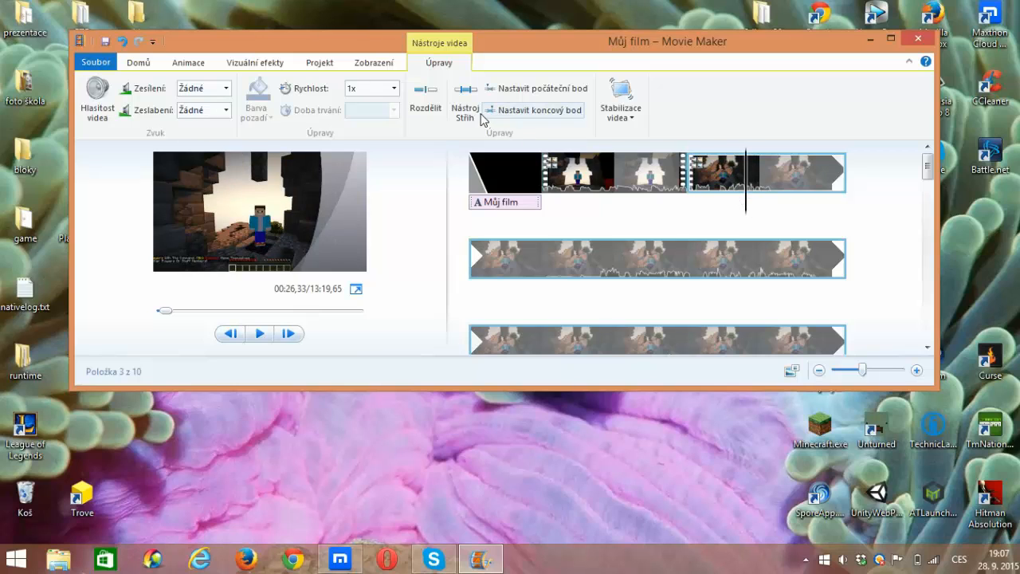
click(427, 102)
Step: Cut the short middle gameplay segment and move the long remaining clip ahead of it, directly behind the first segment
click(717, 177)
right_click(718, 177)
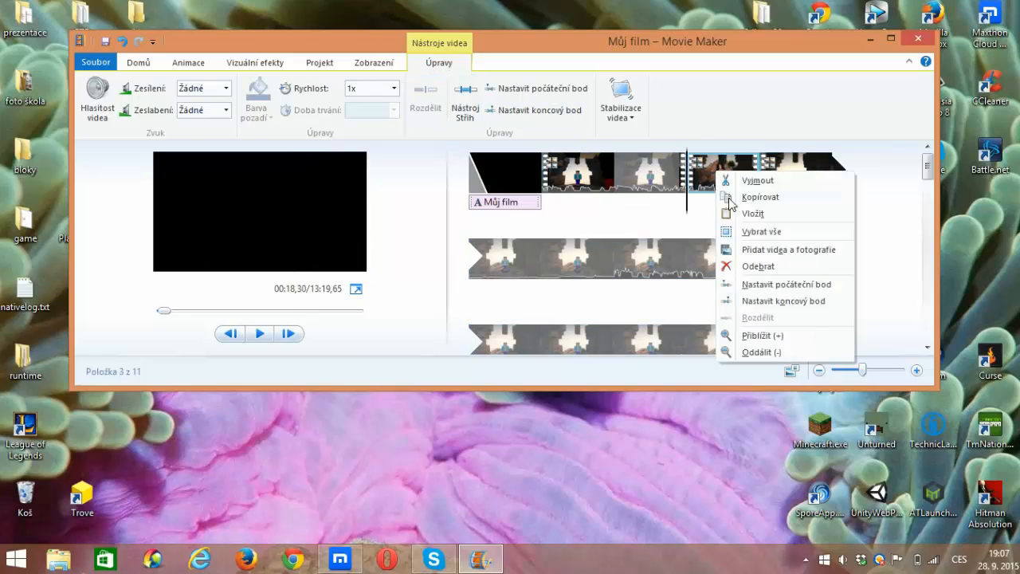
click(753, 186)
drag(784, 180, 729, 180)
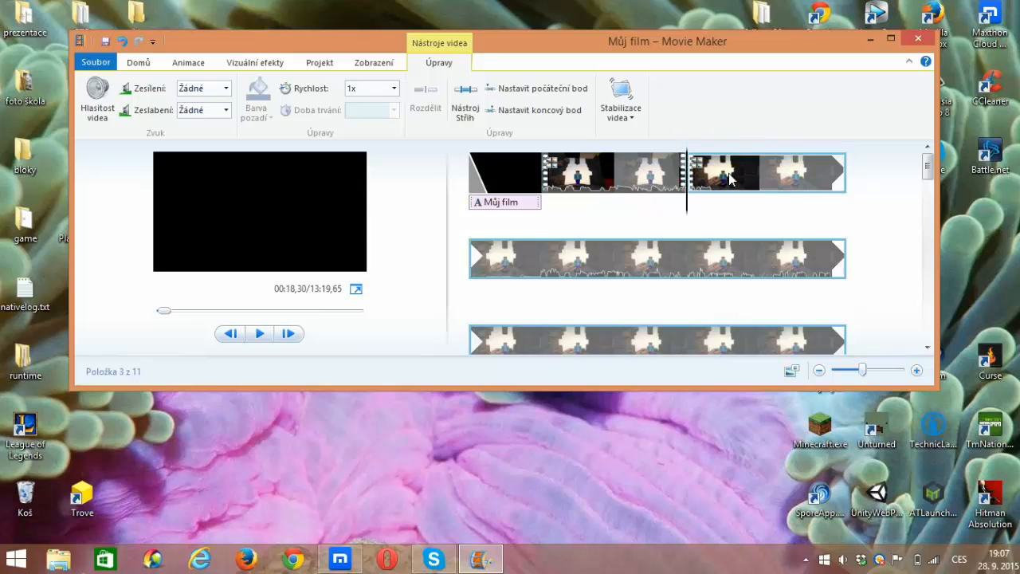
Step: Try to cut the first gameplay segment and the opening title clip out of the film
click(629, 183)
right_click(629, 183)
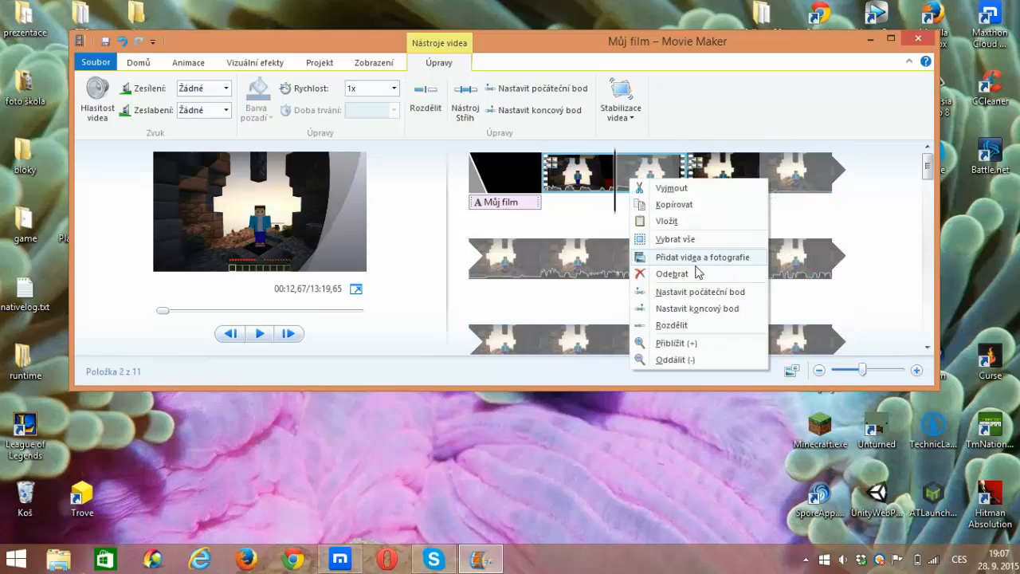
click(671, 190)
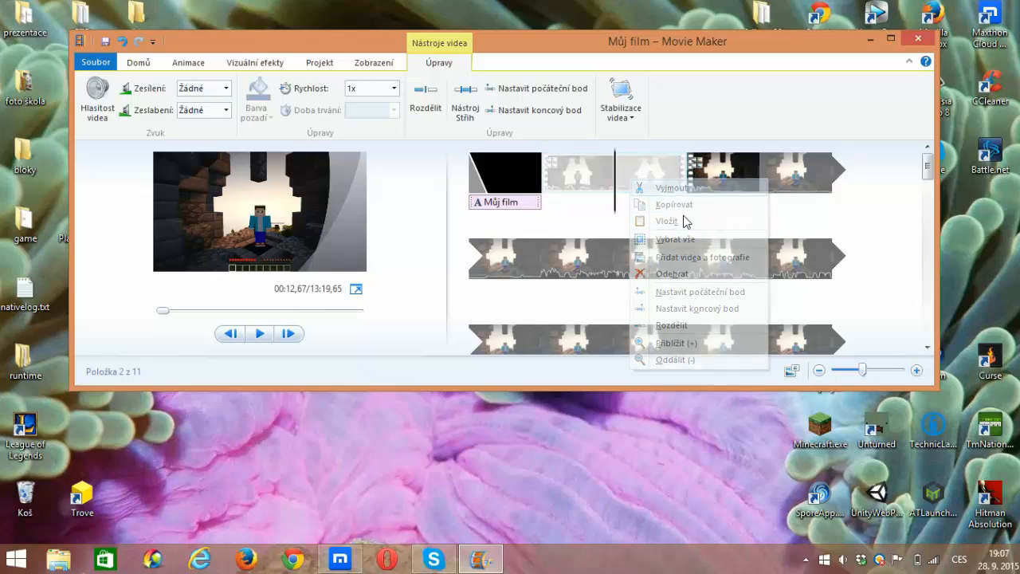
right_click(532, 193)
click(572, 200)
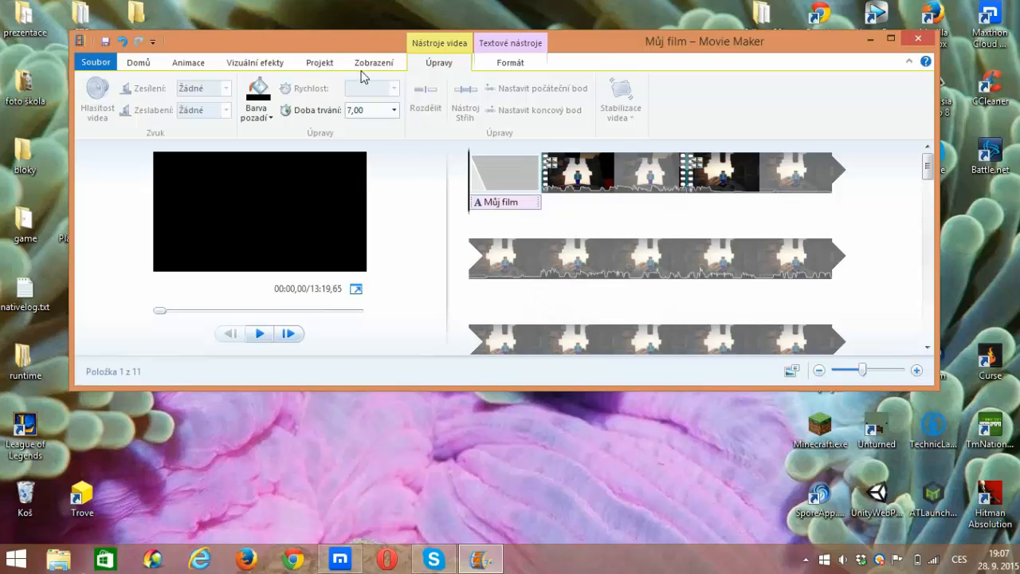
click(576, 177)
right_click(575, 177)
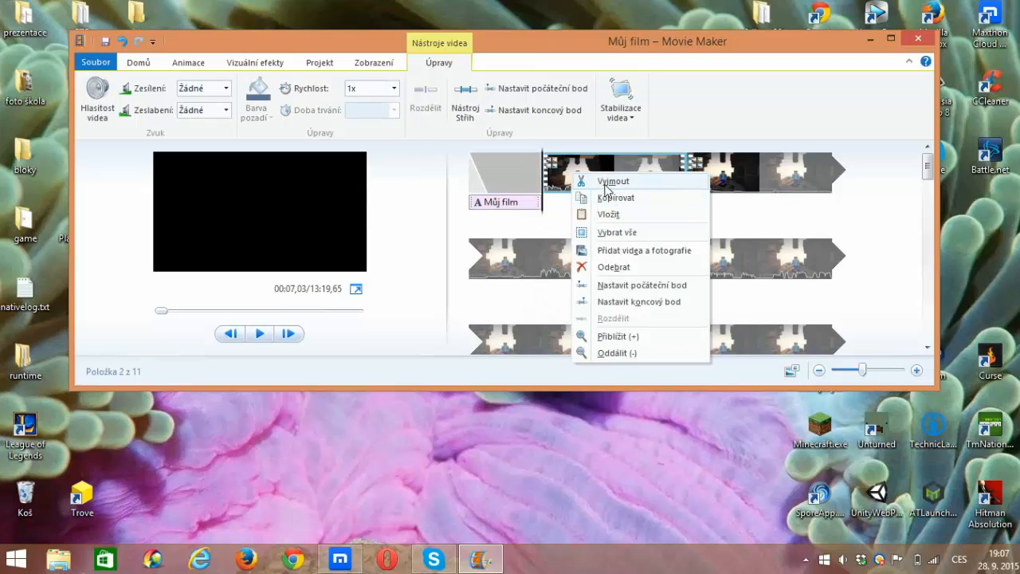
click(590, 185)
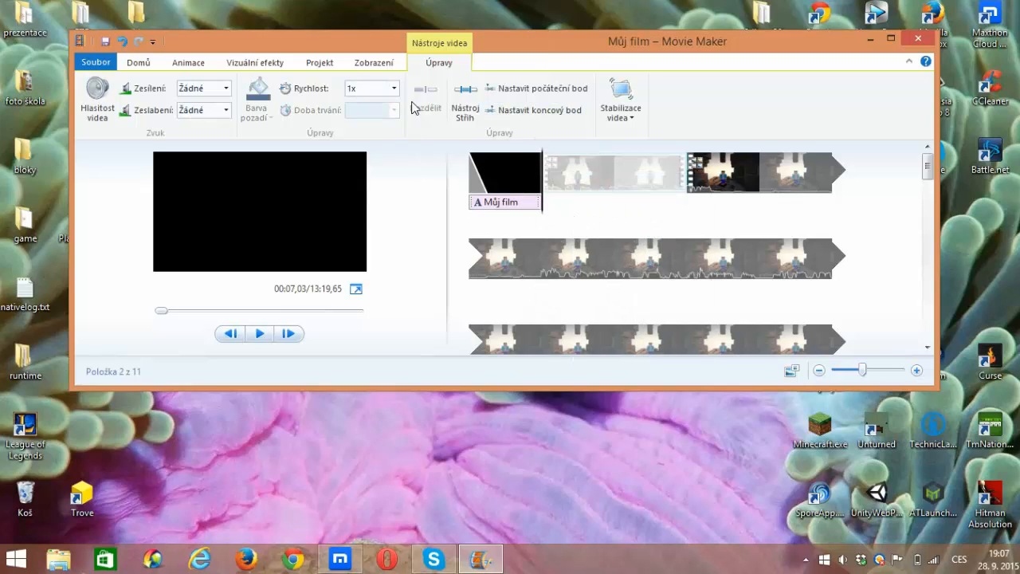
Step: Set the playback speed of the first two gameplay segments behind the opening title to 64x
click(395, 89)
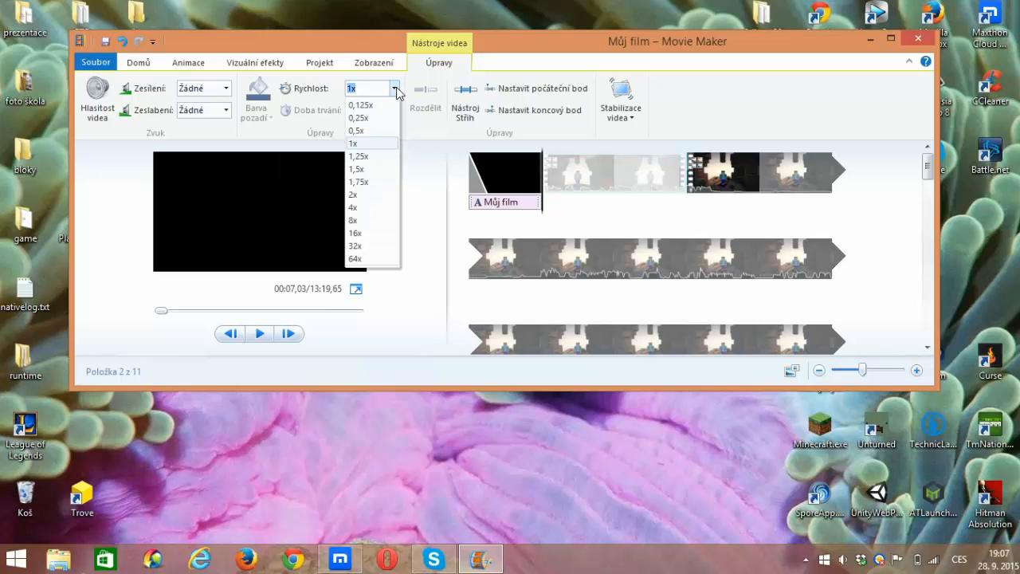
click(381, 260)
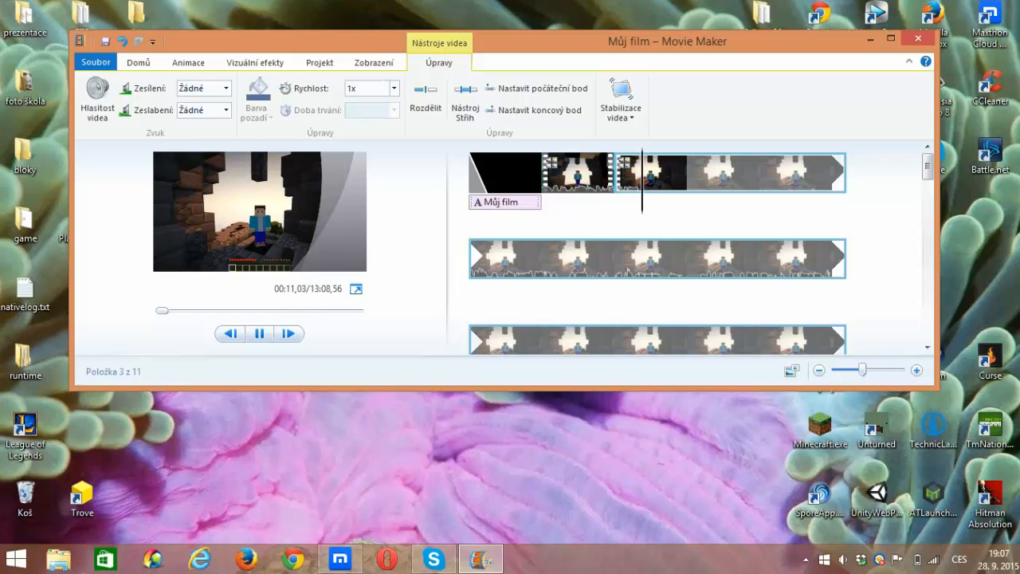
click(259, 333)
click(397, 91)
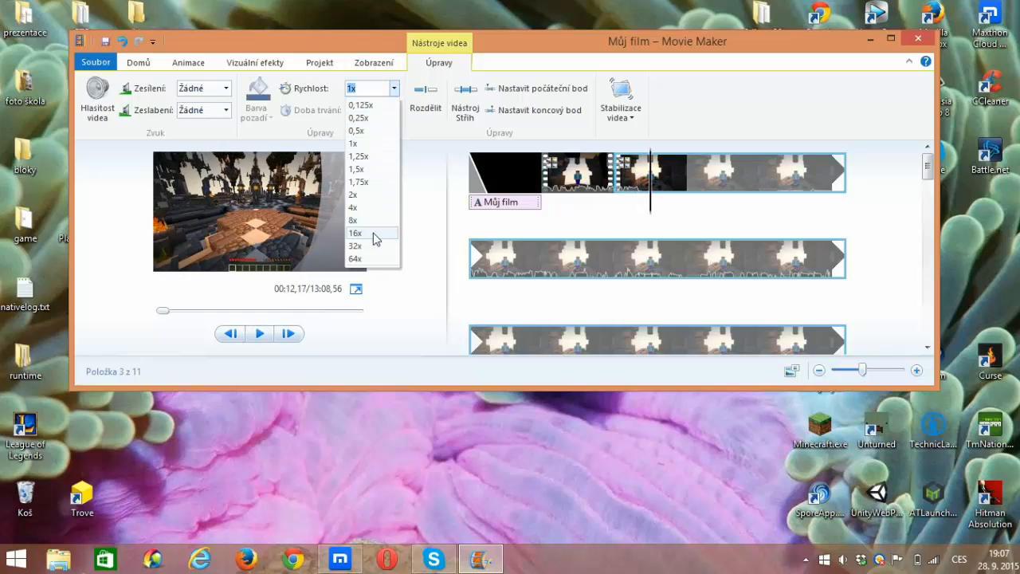
click(353, 255)
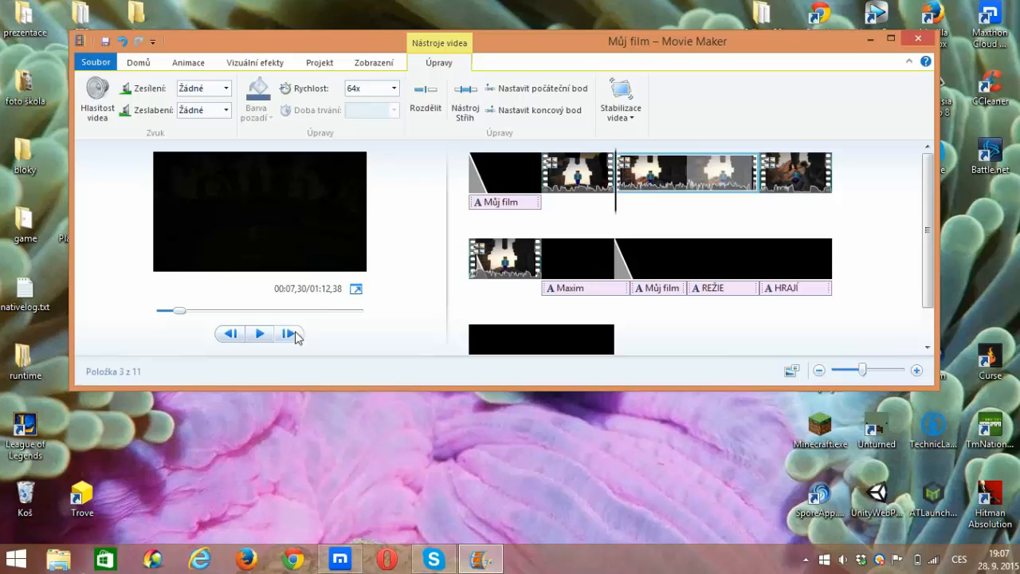
Step: Preview the second gameplay segment, set its playback speed to 16x, and play a moment of it again
click(259, 337)
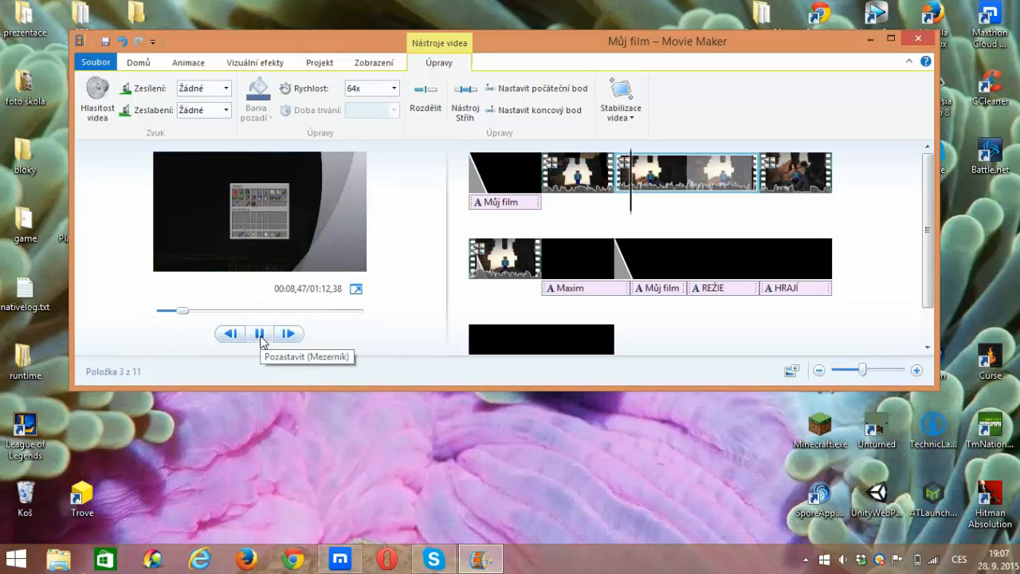
click(260, 335)
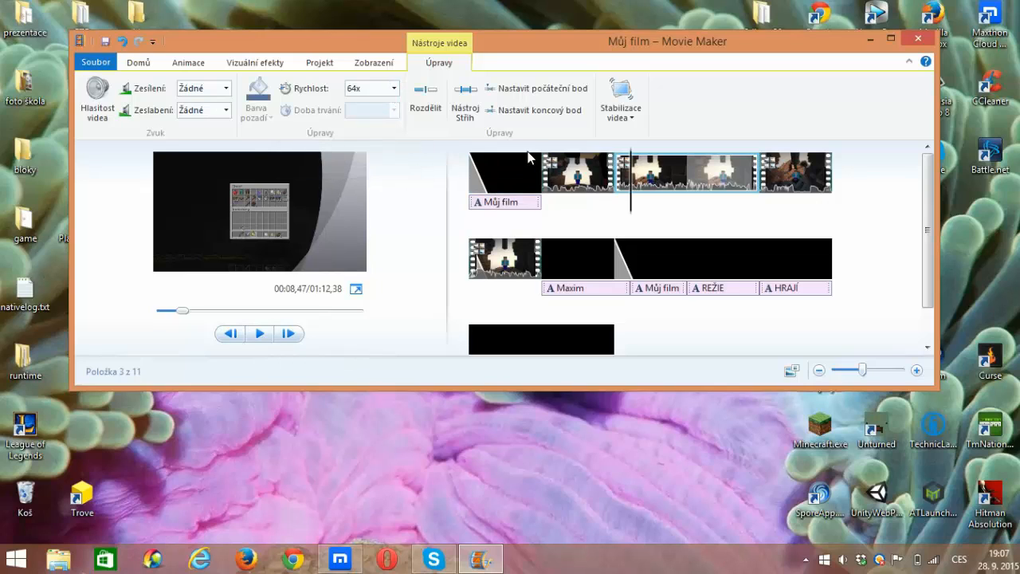
click(395, 88)
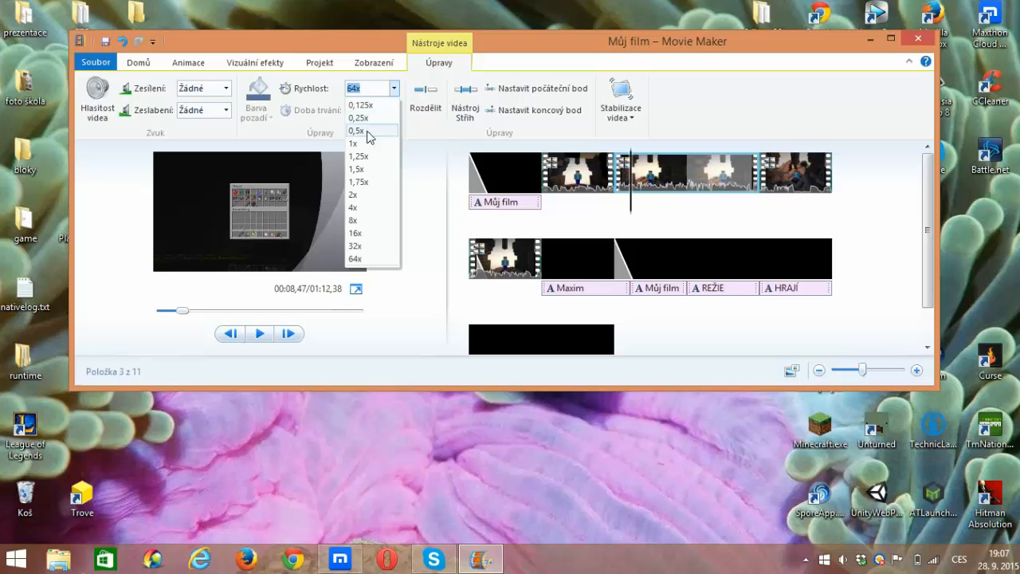
click(365, 234)
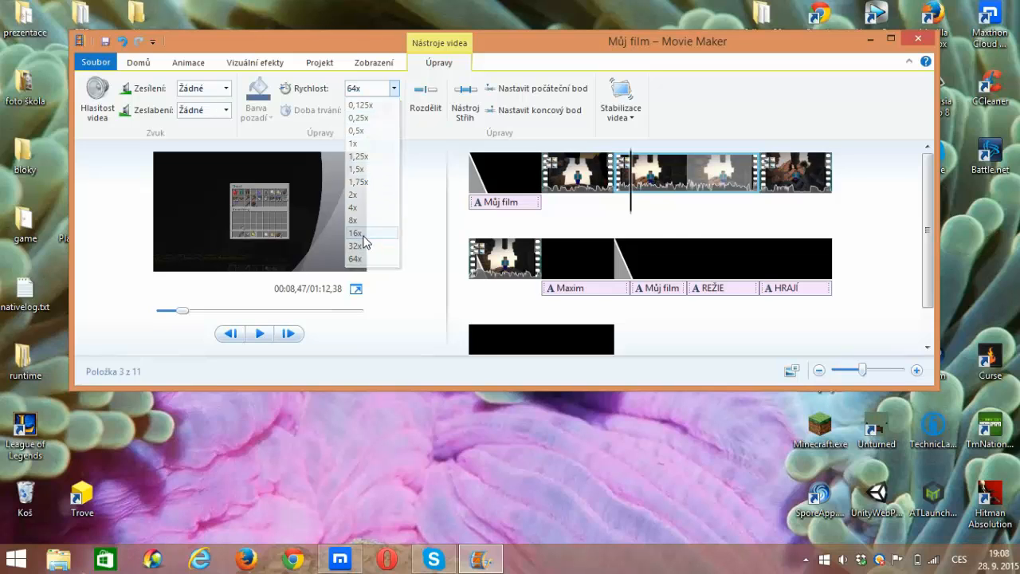
click(260, 335)
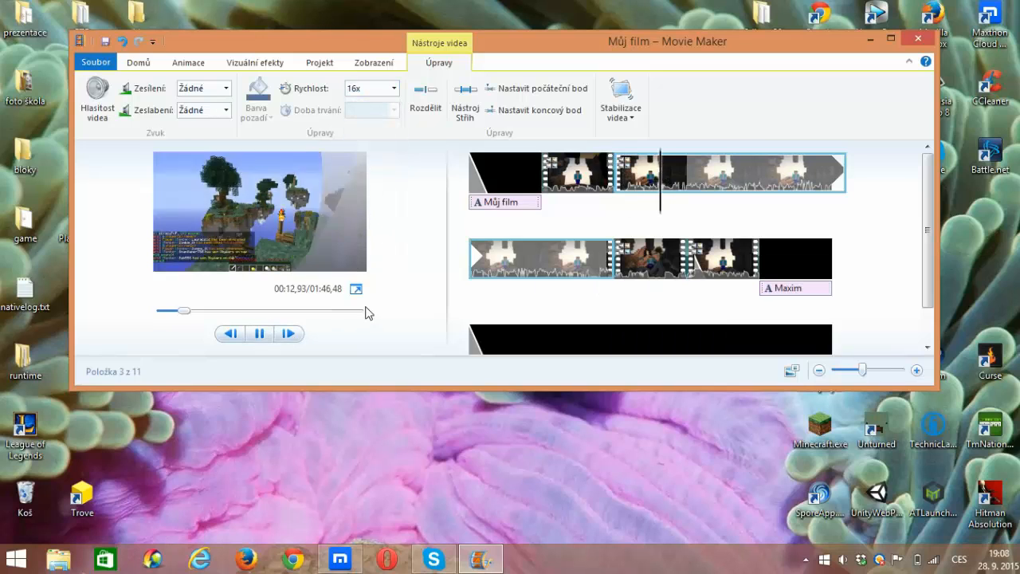
click(259, 335)
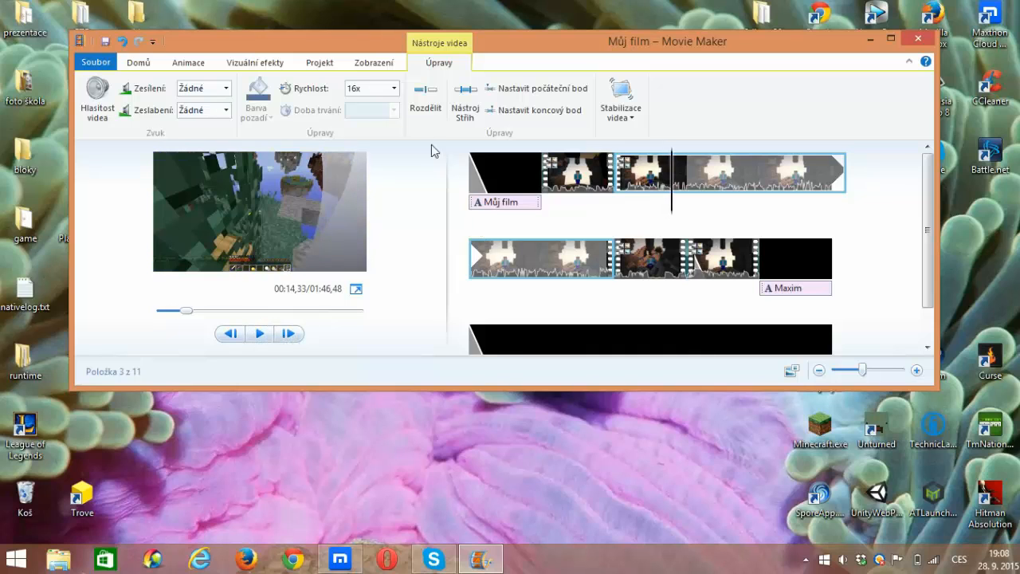
click(374, 63)
click(312, 67)
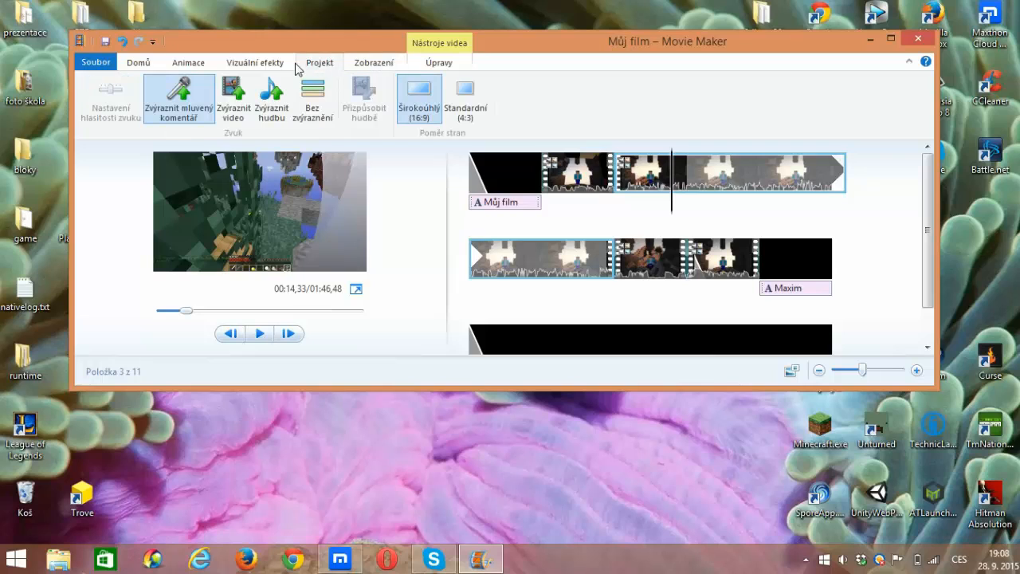
click(271, 66)
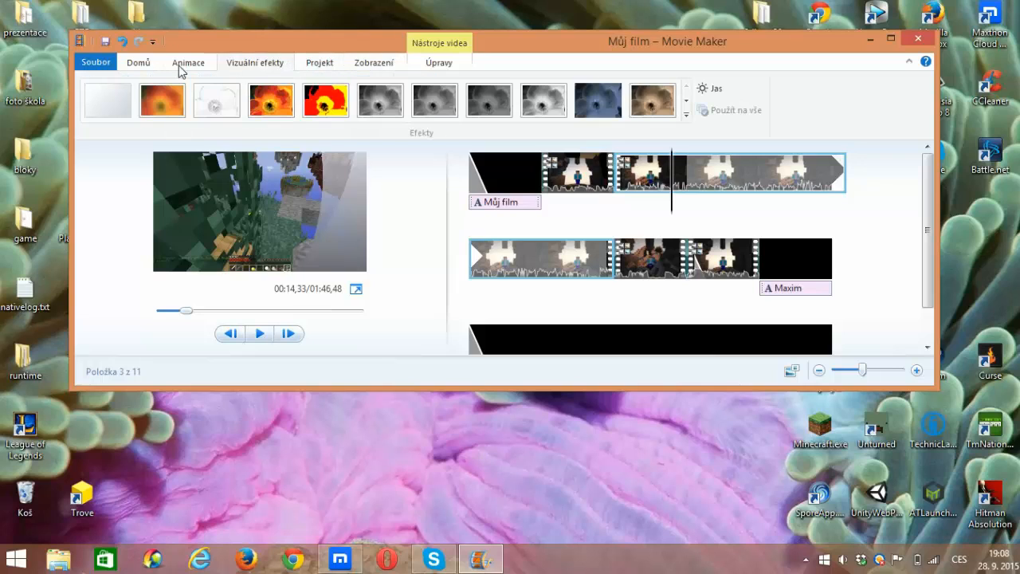
click(182, 67)
click(147, 67)
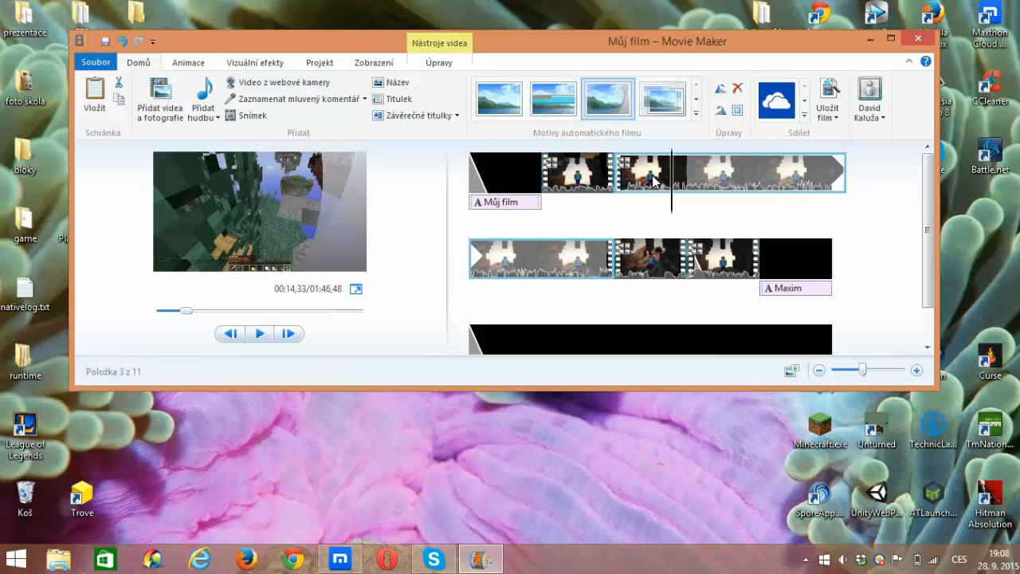
Step: Cut the first gameplay segment directly behind the opening title
right_click(604, 182)
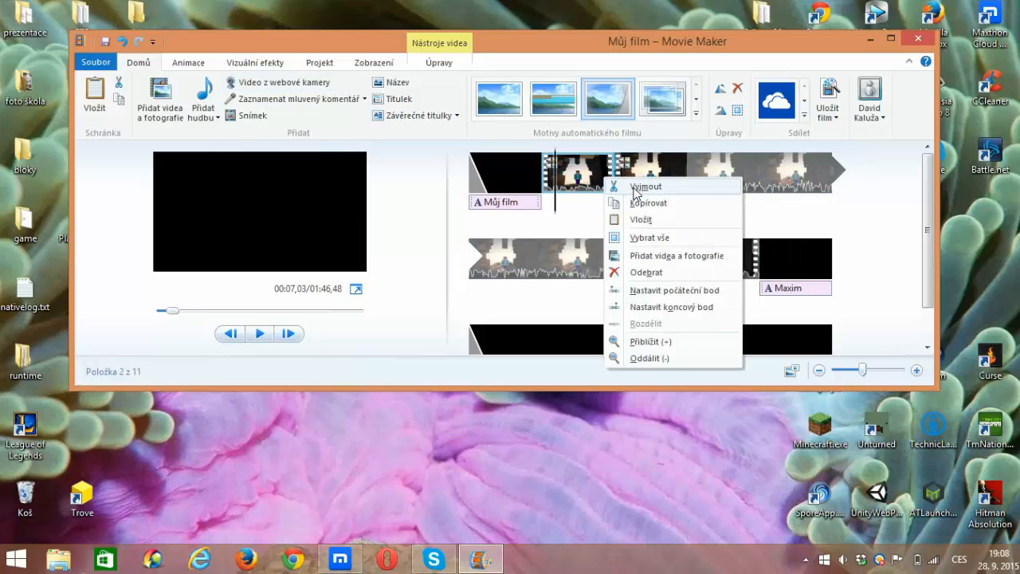
click(607, 194)
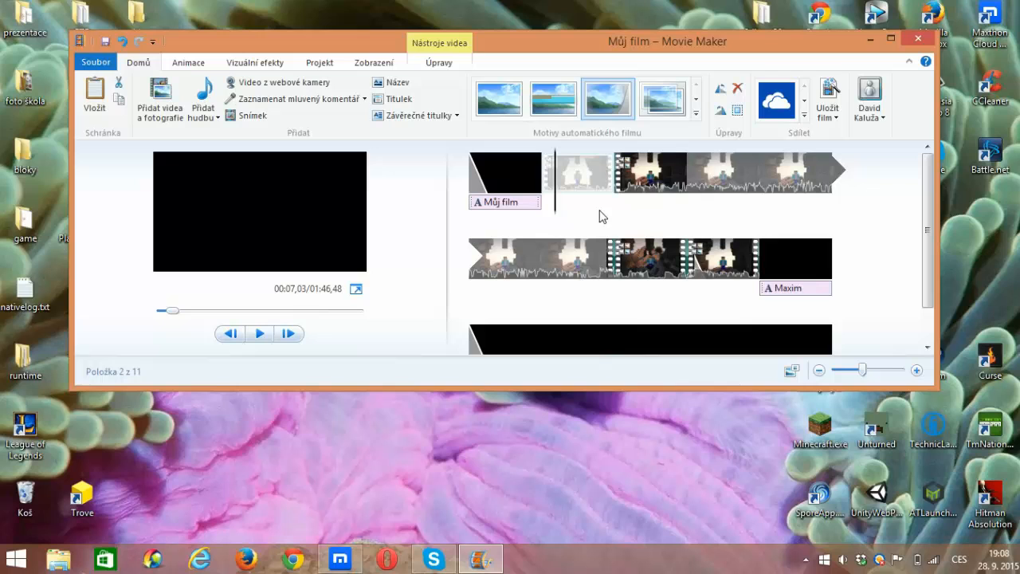
Step: Fill in a custom film export setting named RENDER, look over its audio format choices, and discard the setting
click(832, 91)
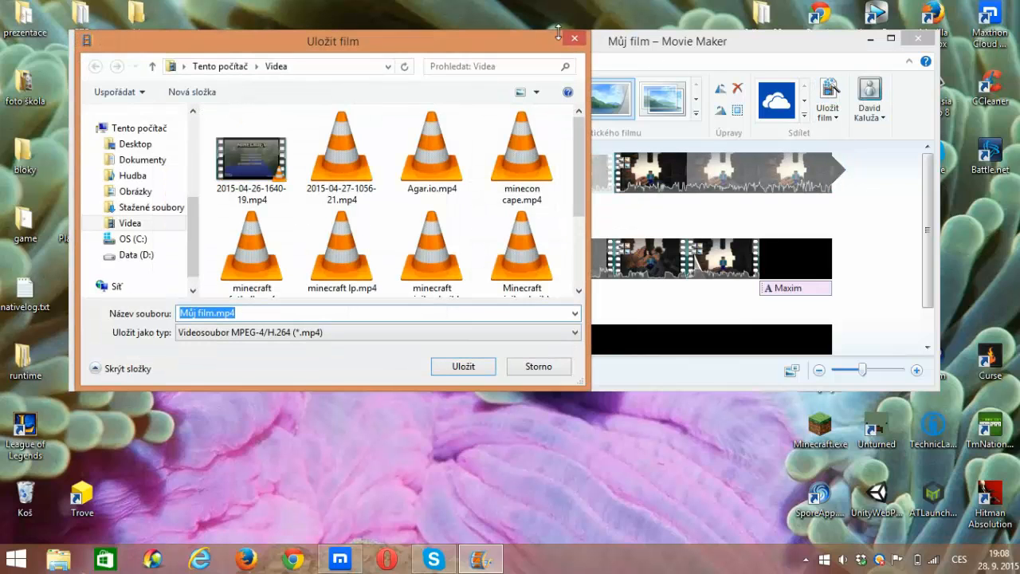
click(575, 39)
click(822, 116)
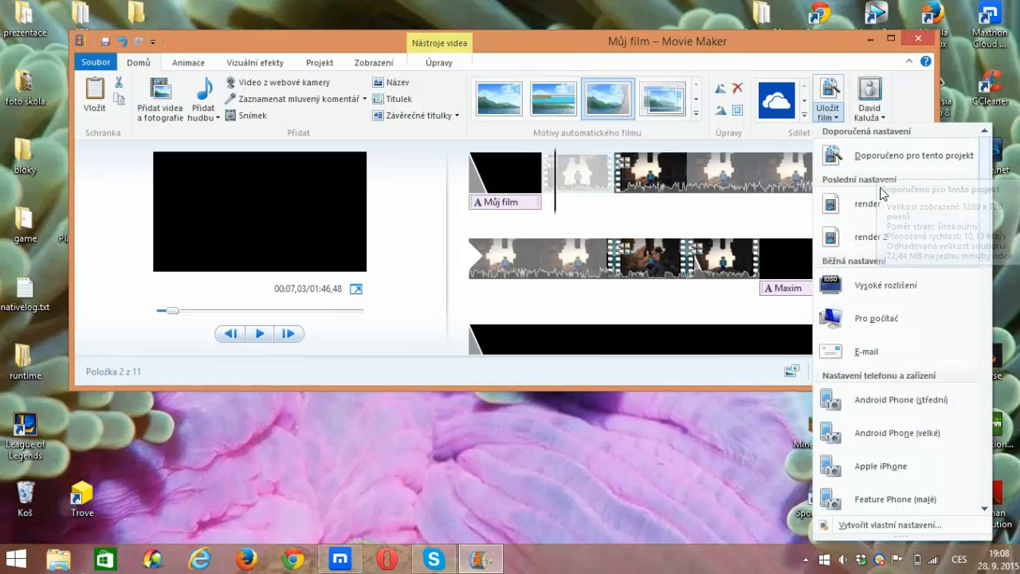
click(875, 523)
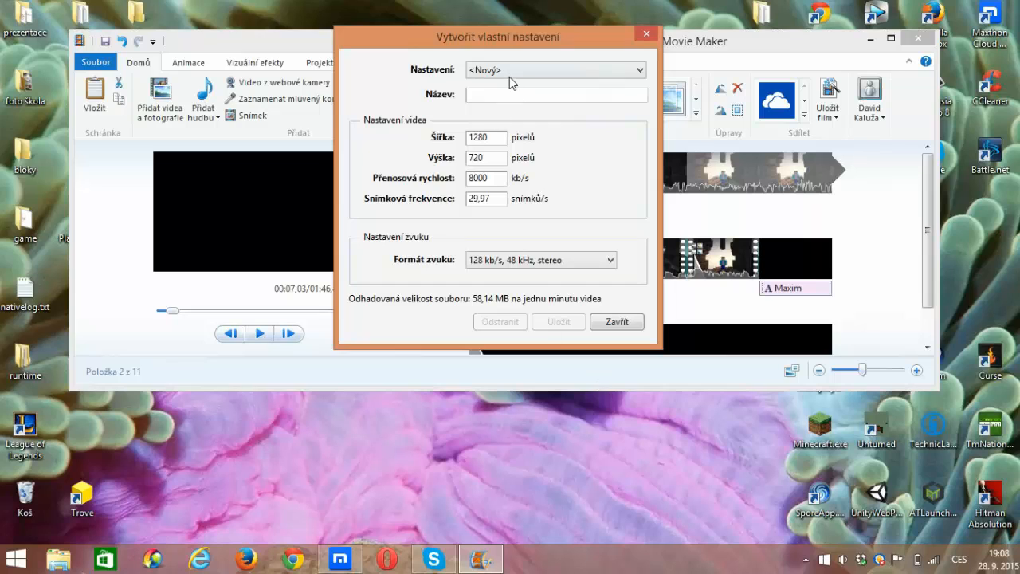
click(509, 72)
click(510, 79)
text(RENDER)
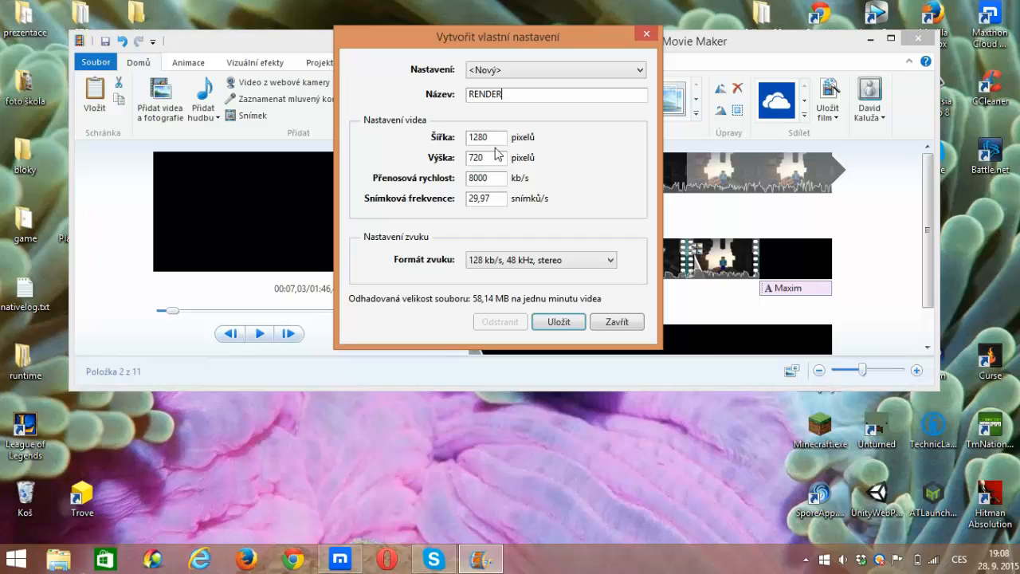
click(529, 267)
click(529, 266)
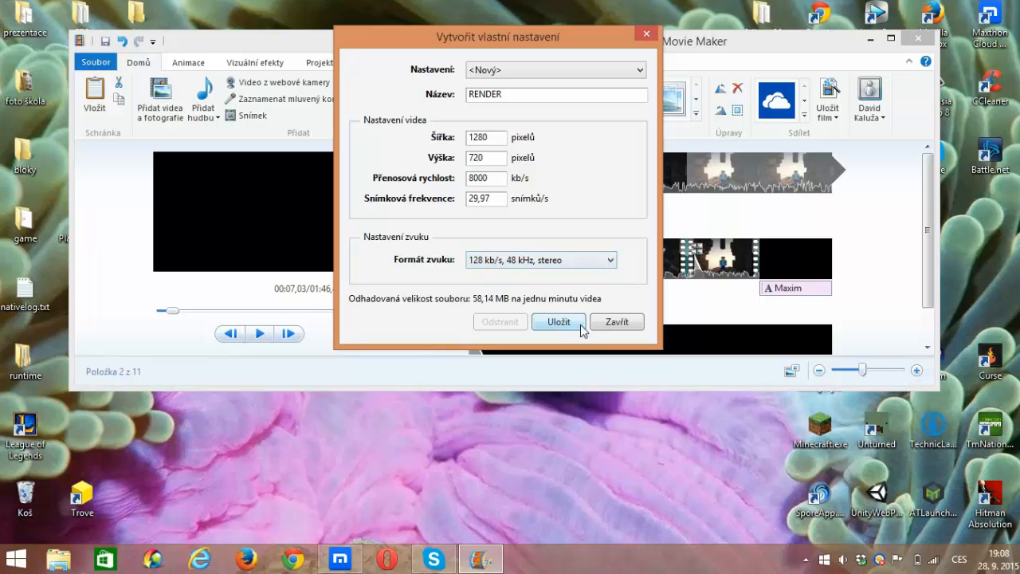
click(636, 325)
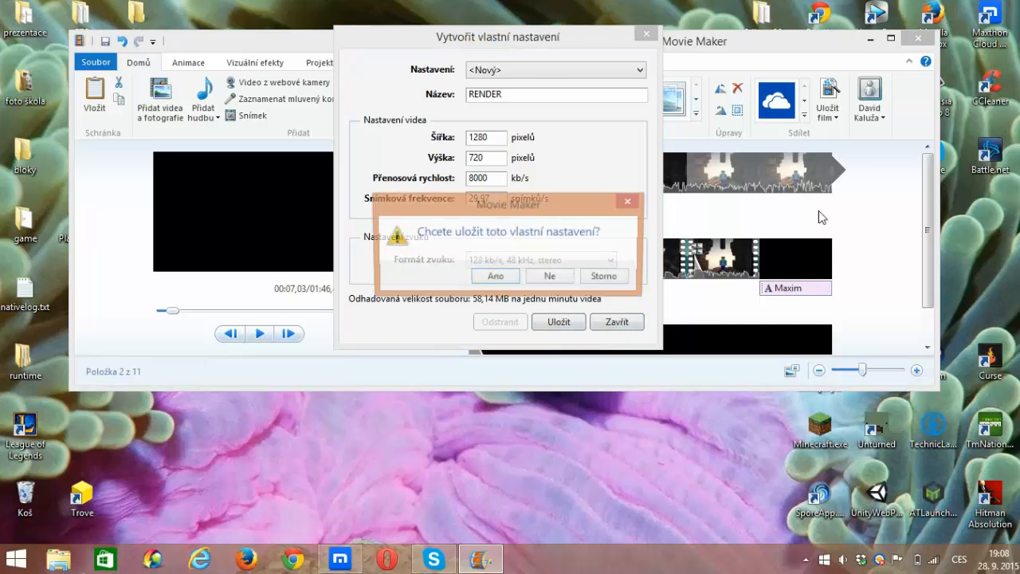
click(552, 278)
Step: Open the film export dialog, cancel it, and close Movie Maker without saving the project changes
click(825, 89)
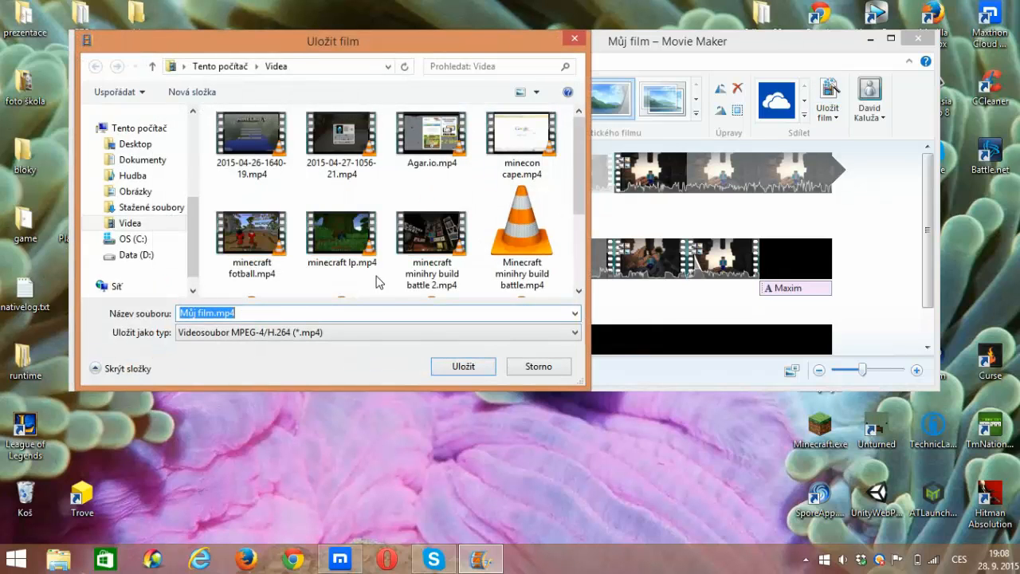
click(539, 366)
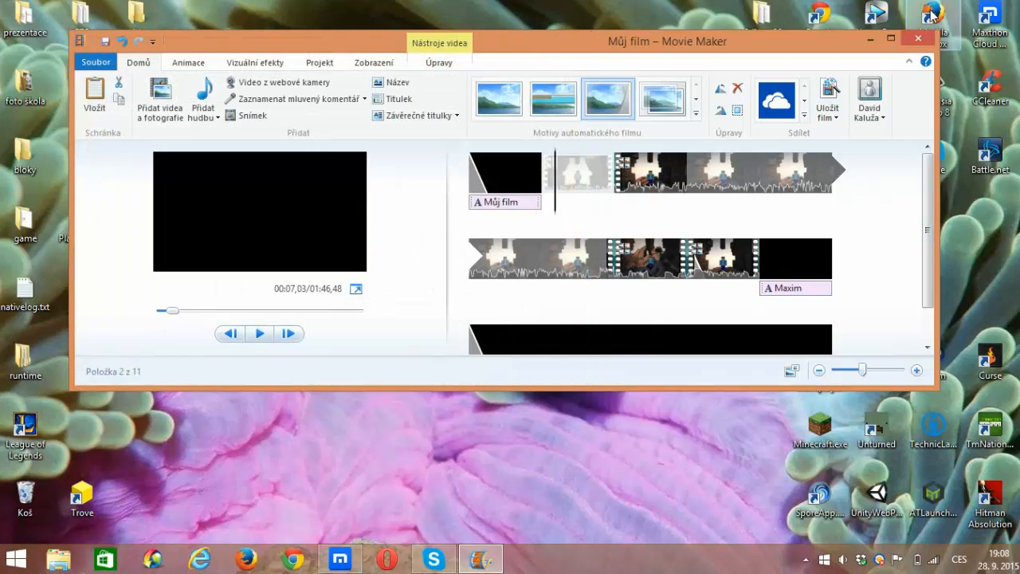
click(918, 38)
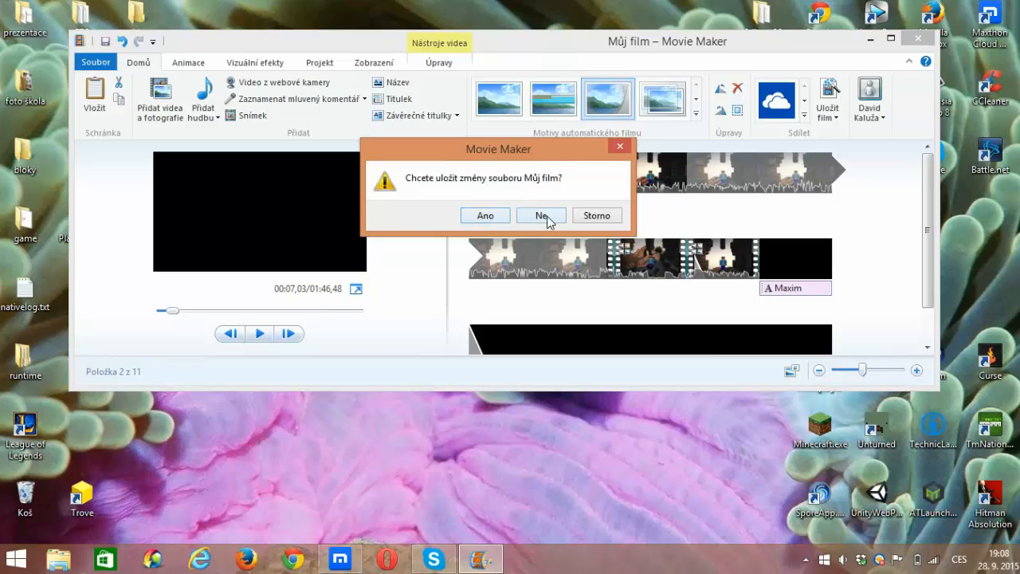
click(542, 215)
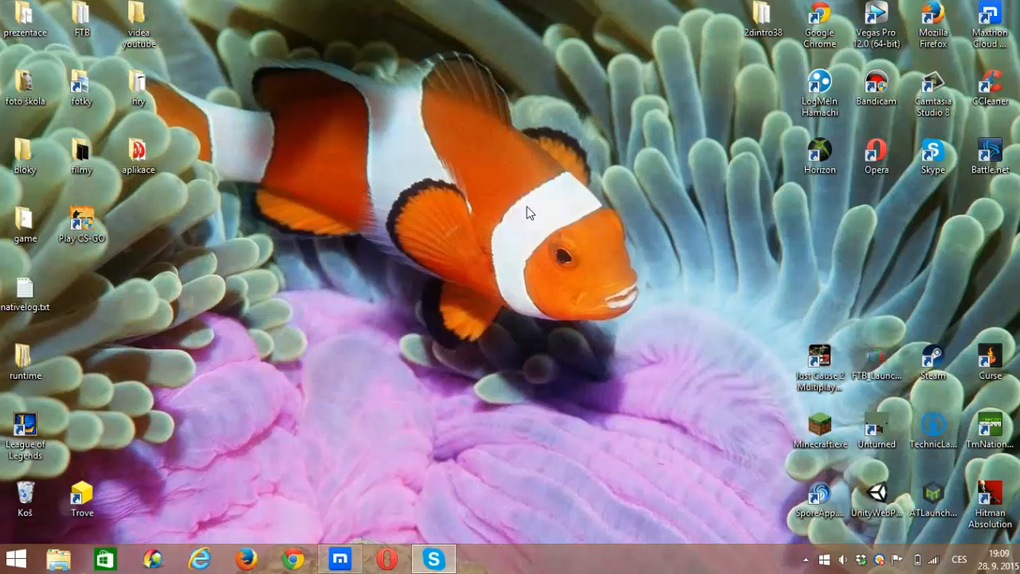
drag(710, 345, 166, 22)
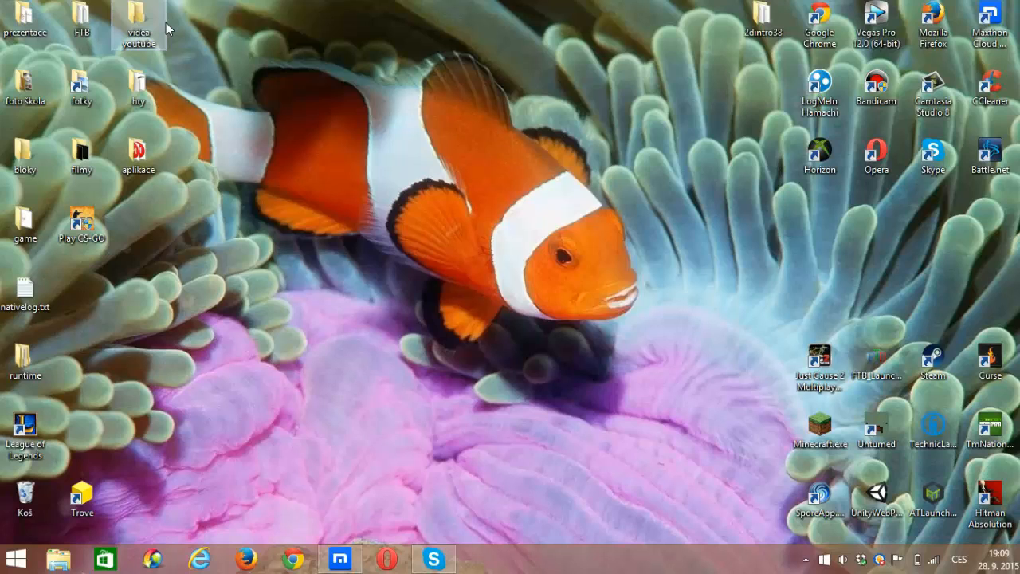
drag(708, 367, 165, 49)
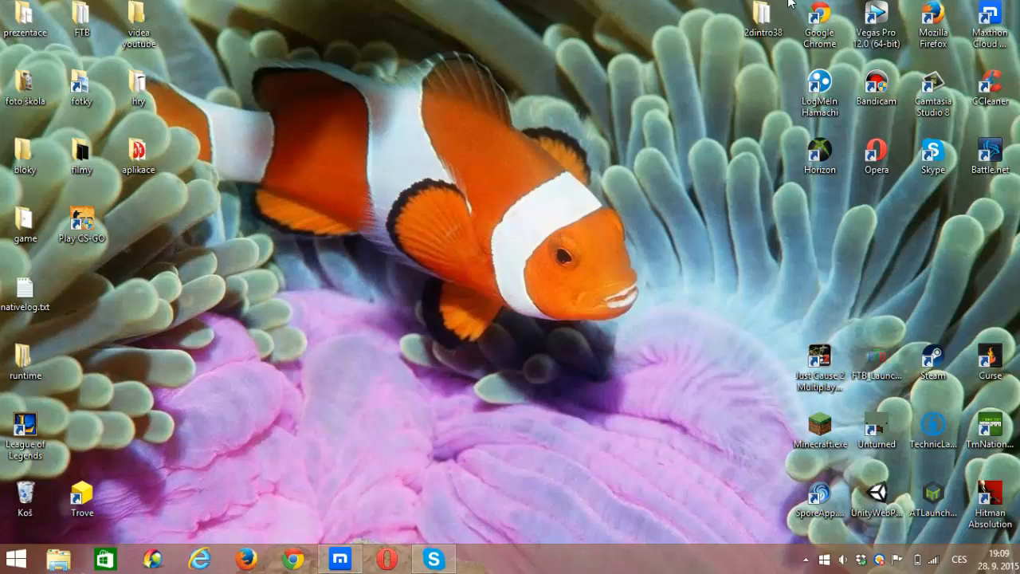
Step: Move the 2dintro38 folder on the desktop to the free spot below the Battle.net shortcut
drag(763, 18, 987, 222)
click(899, 218)
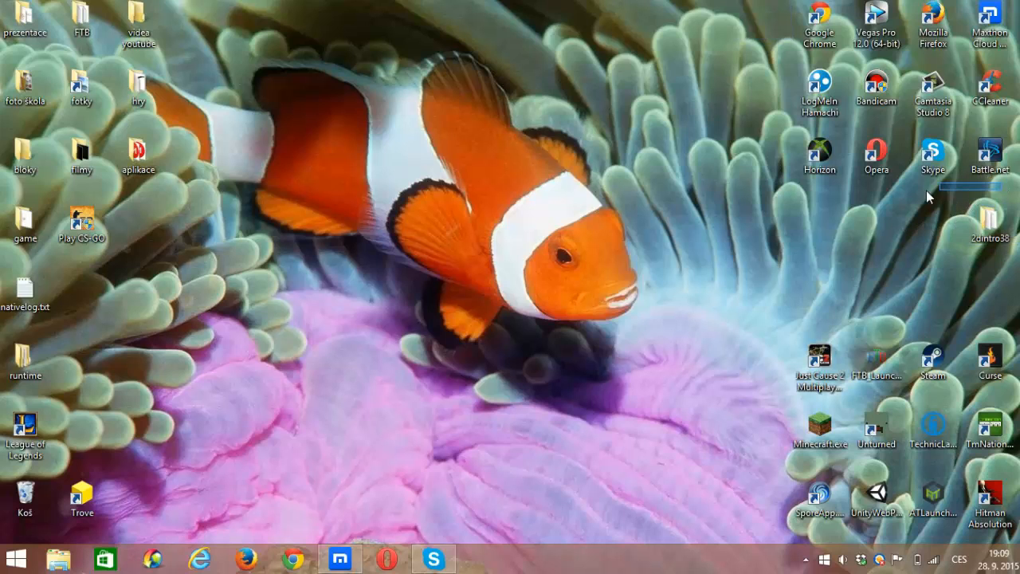
drag(926, 191, 588, 179)
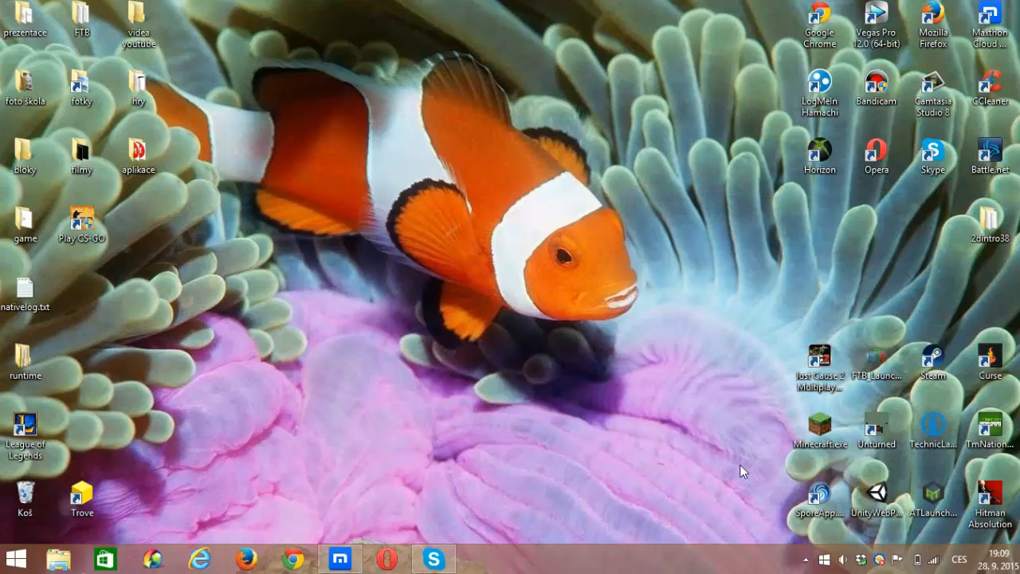
drag(690, 370, 445, 254)
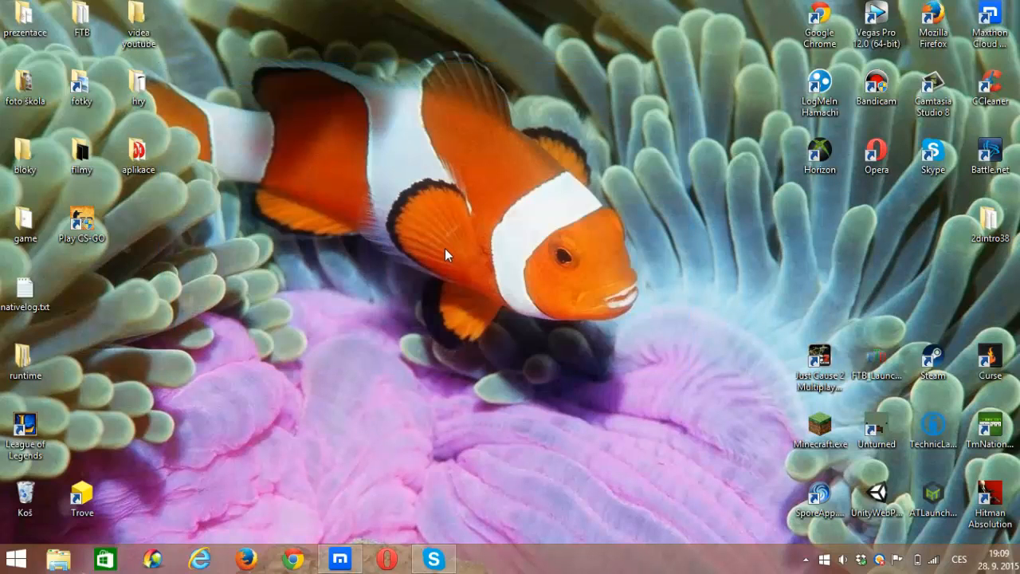